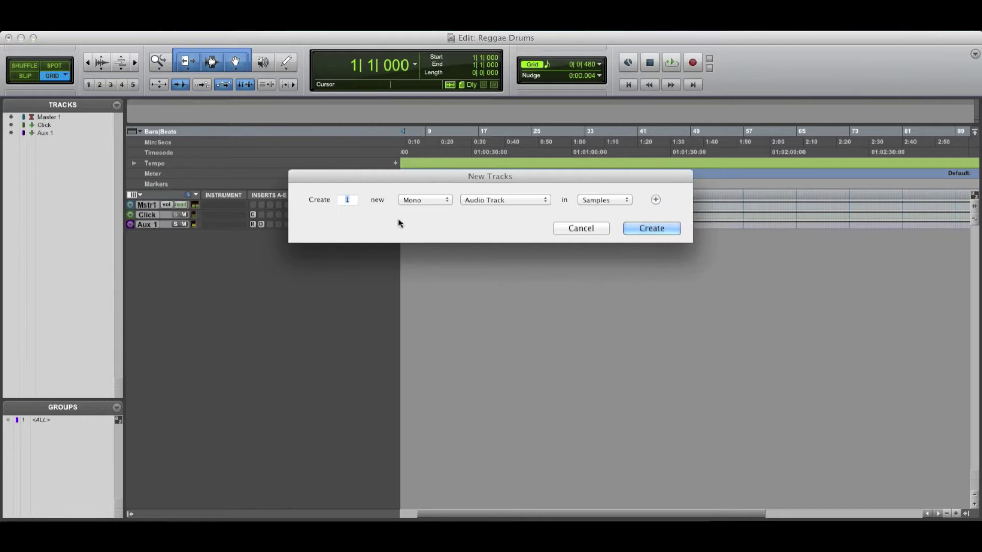
# Create one new stereo instrument track in the session.
pyautogui.click(419, 200)
pyautogui.click(412, 211)
pyautogui.click(499, 199)
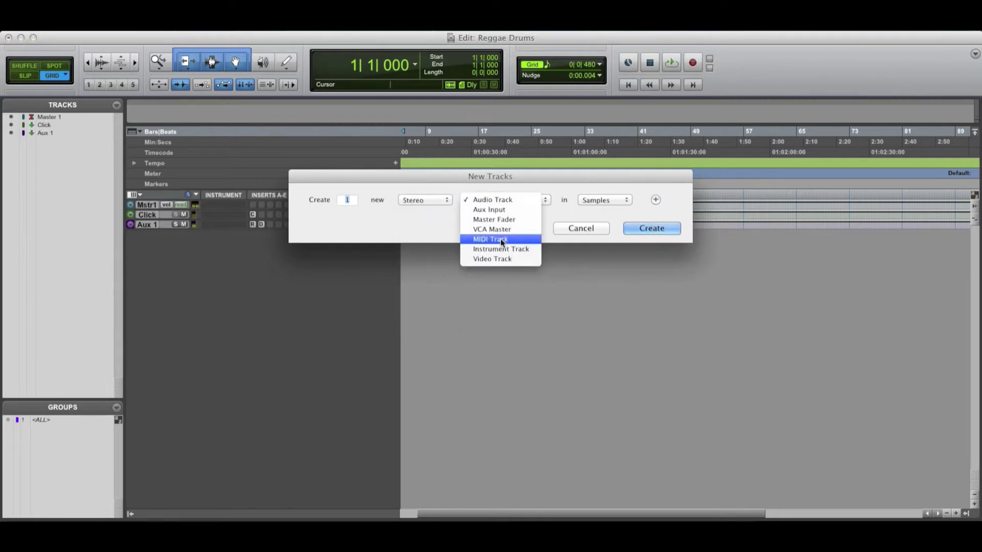
pyautogui.click(501, 247)
pyautogui.click(660, 228)
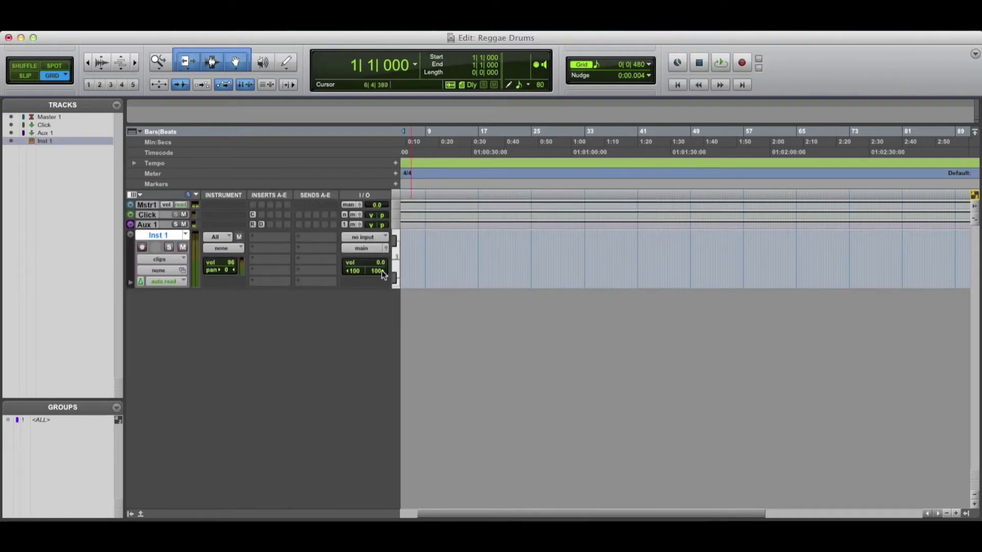
# Insert the stereo Addictive Drums 2 instrument plug-in on the Inst 1 track and record-enable the track.
pyautogui.click(261, 238)
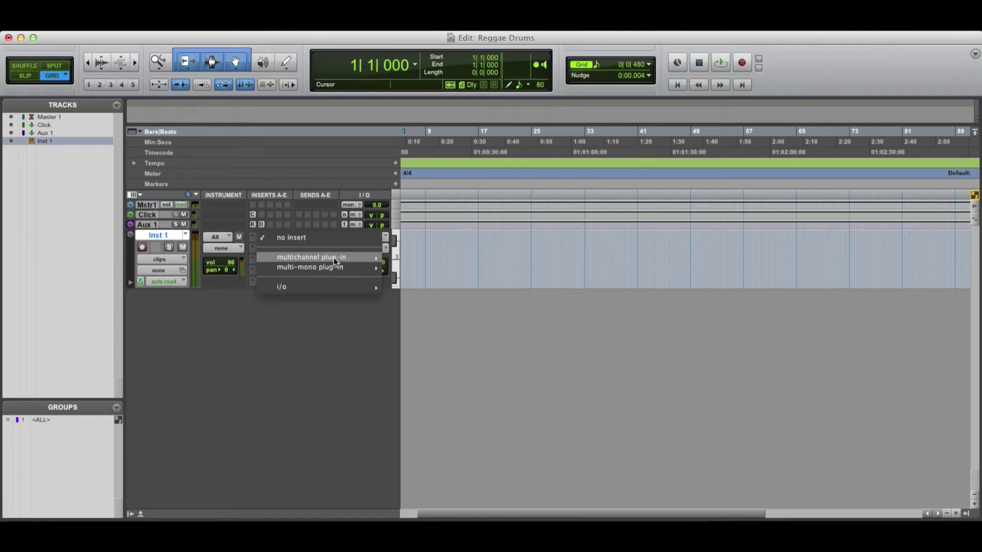
pyautogui.moveTo(335, 257)
pyautogui.moveTo(436, 347)
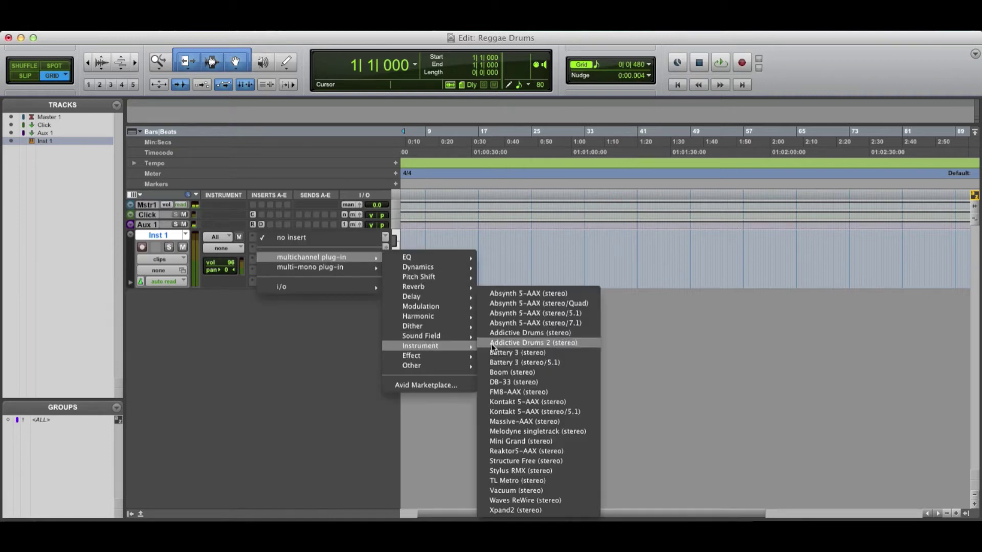
pyautogui.click(545, 343)
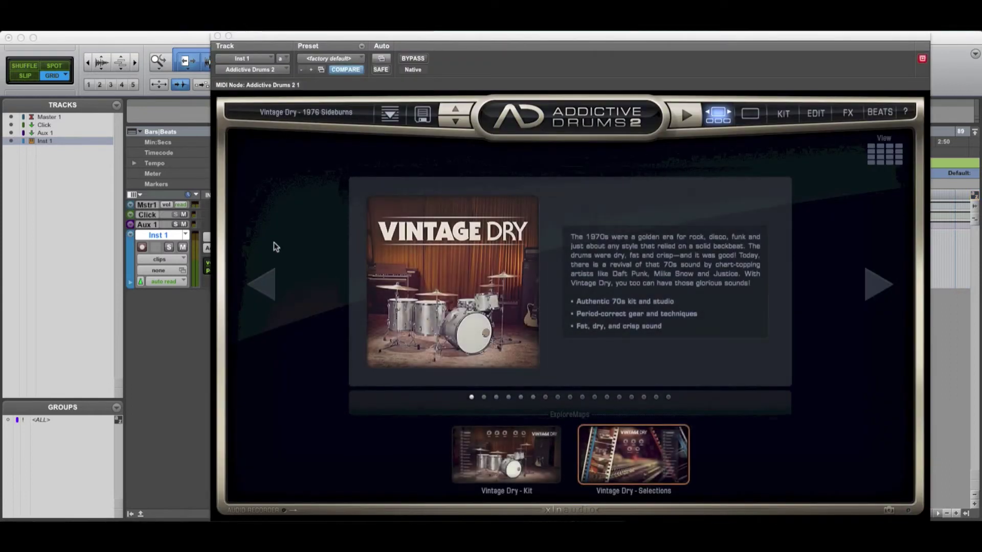
pyautogui.click(141, 251)
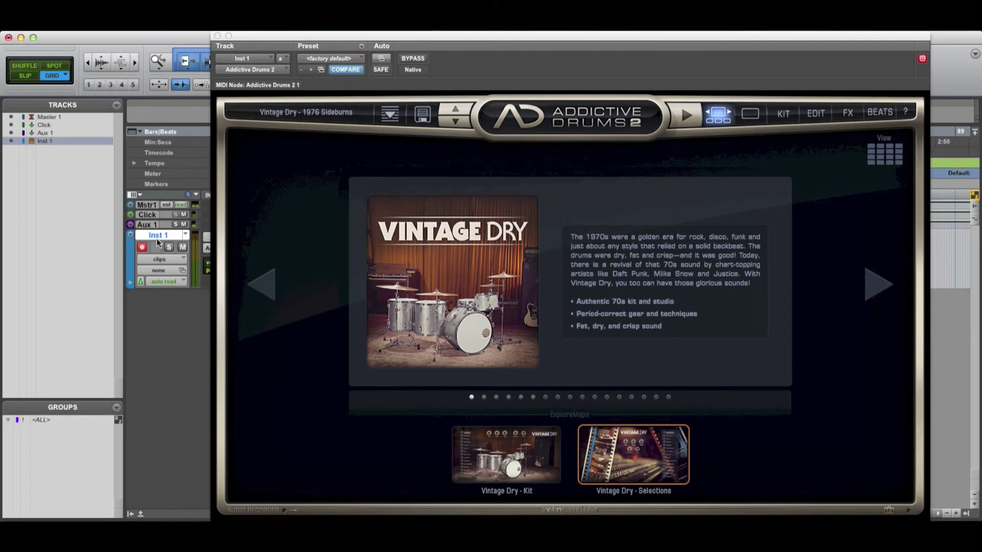
# Load the Initialize (Empty) preset from the start of the Addictive Drums 2 preset list.
pyautogui.click(292, 113)
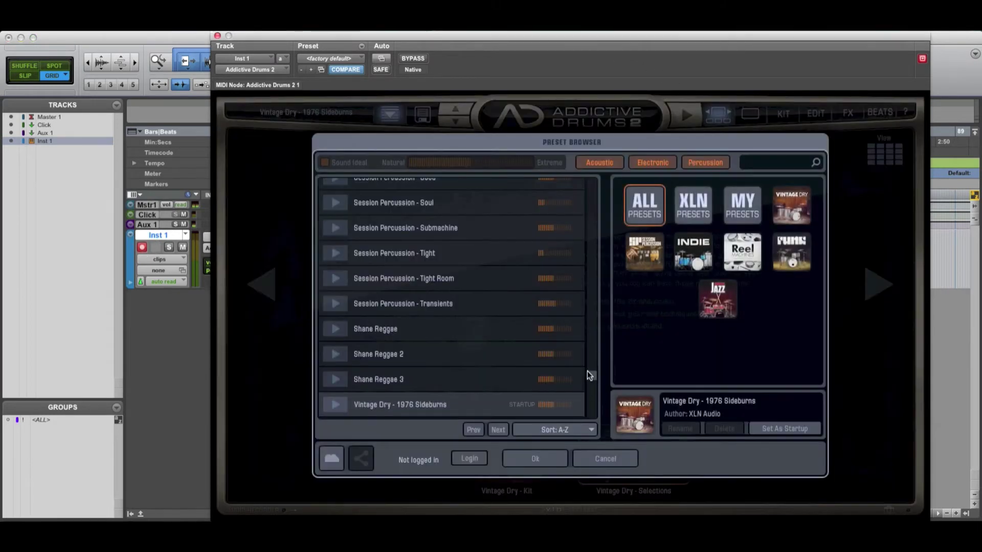
pyautogui.moveTo(587, 370); pyautogui.dragTo(592, 166)
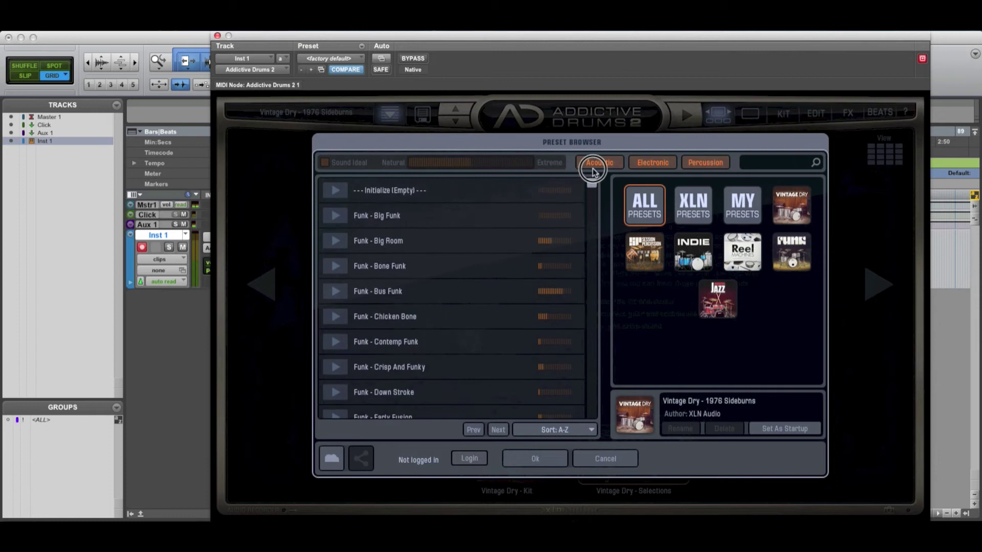
pyautogui.click(399, 192)
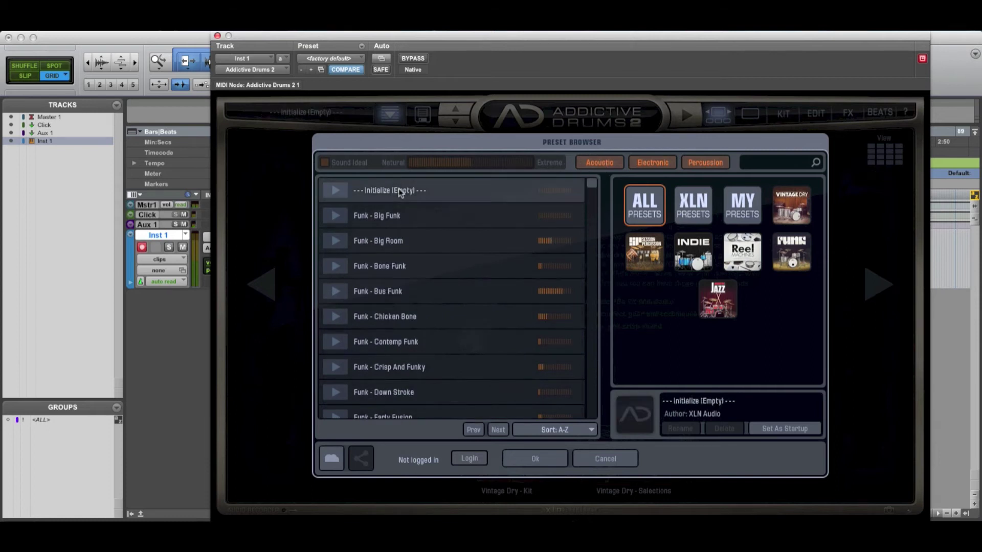
pyautogui.click(536, 459)
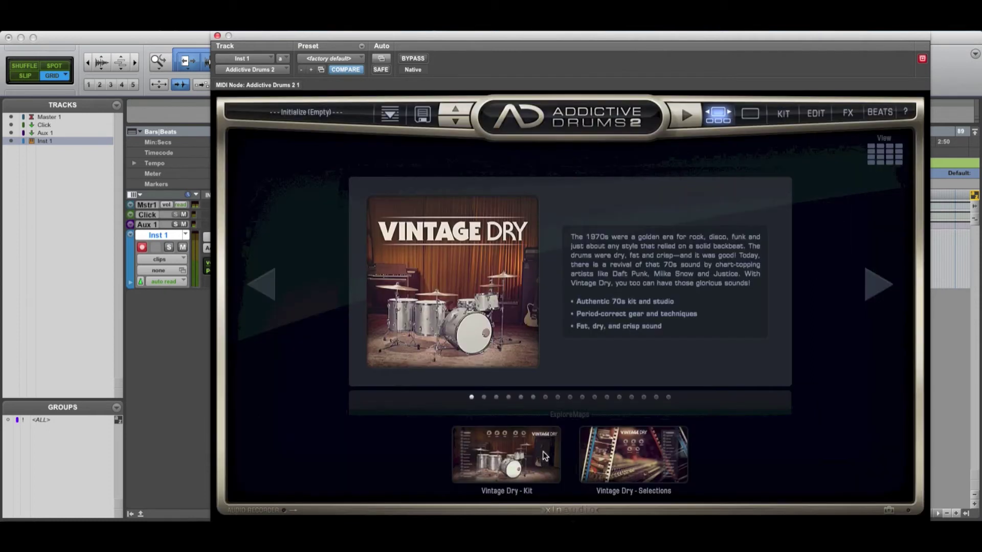
# Examine the empty kit slots and browse the ADpak gallery from Vintage Dry through to Fairfax vol.1.
pyautogui.click(786, 114)
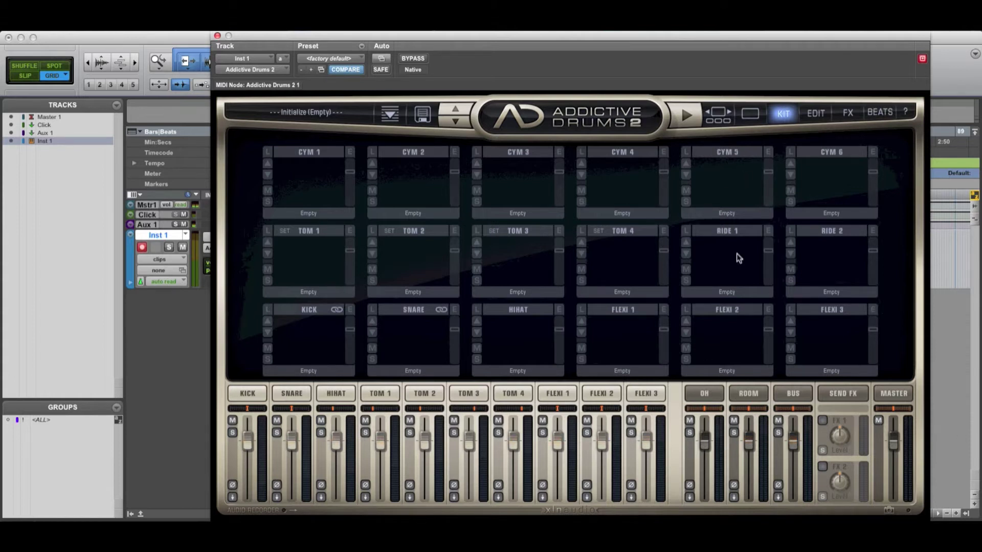
pyautogui.click(720, 112)
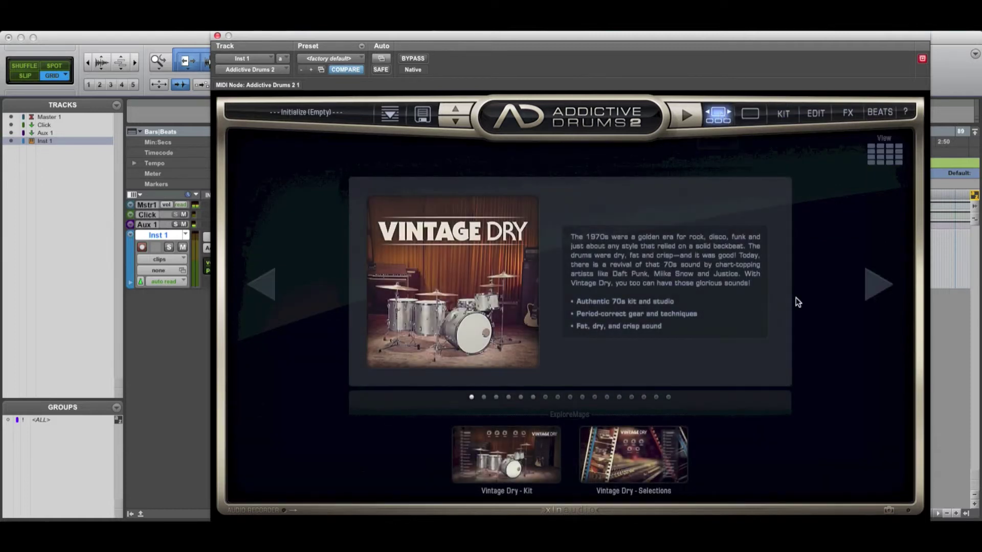
pyautogui.click(879, 285)
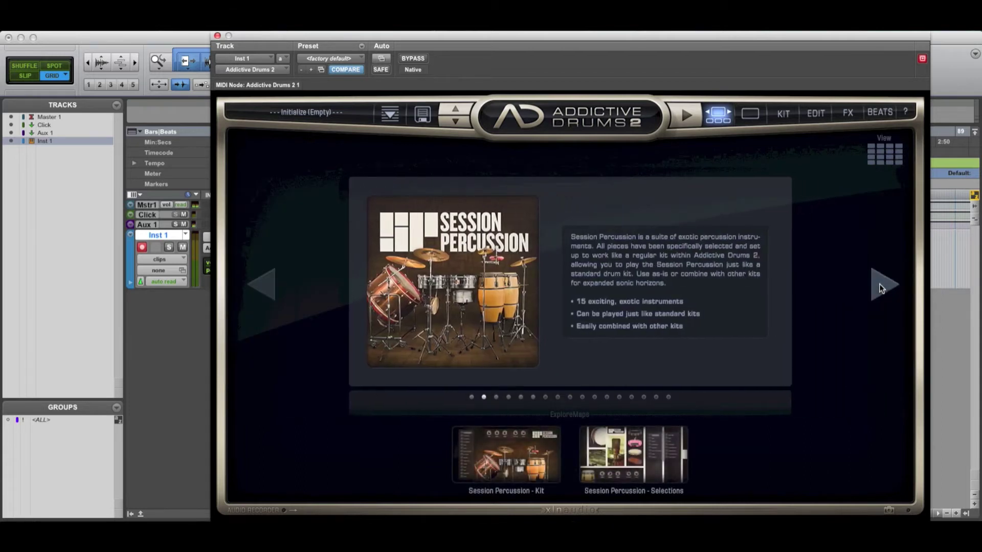
pyautogui.click(879, 284)
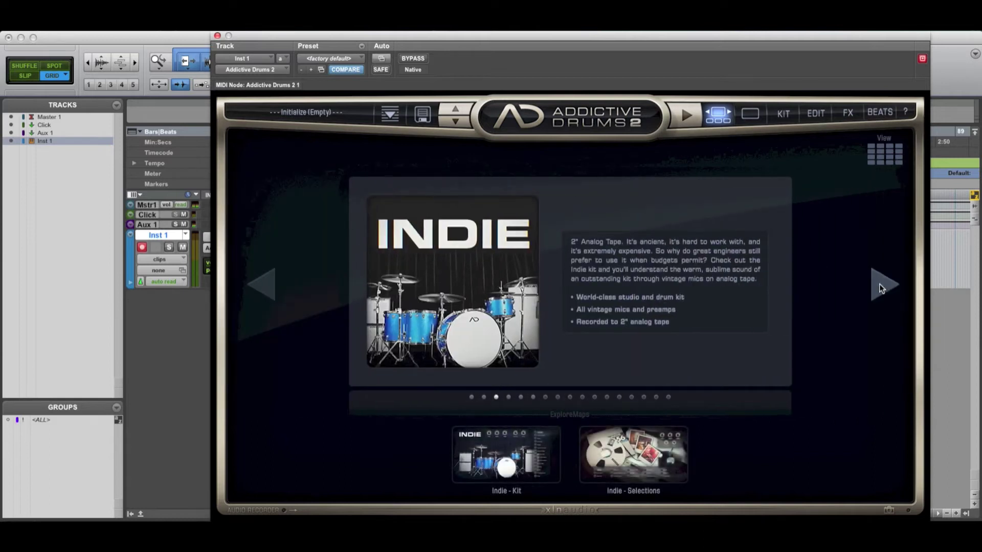
pyautogui.click(879, 285)
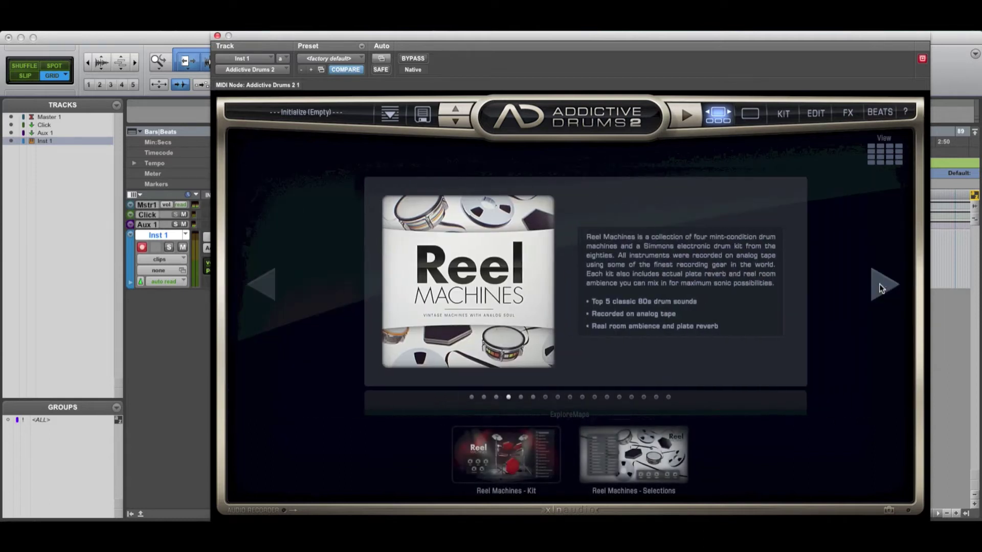
pyautogui.click(879, 285)
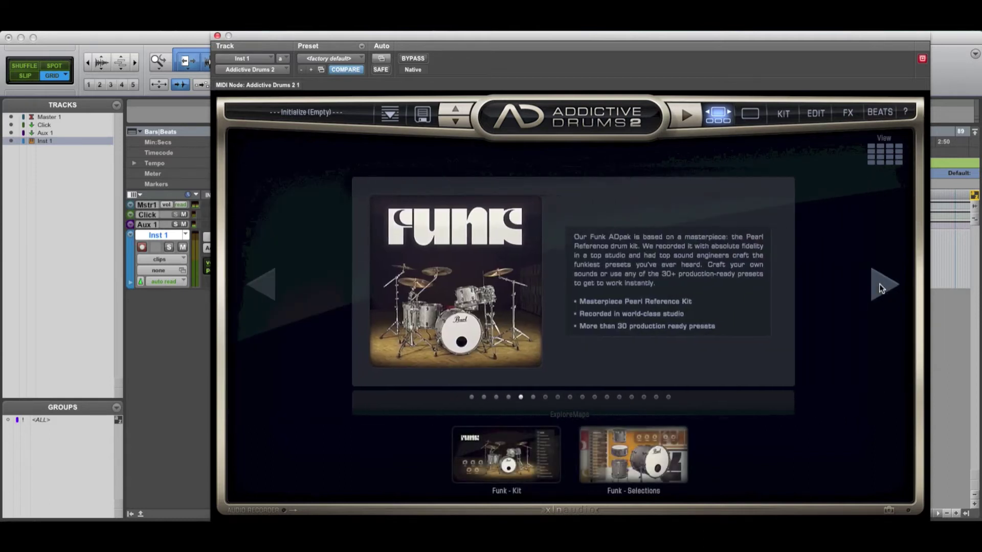
pyautogui.click(879, 285)
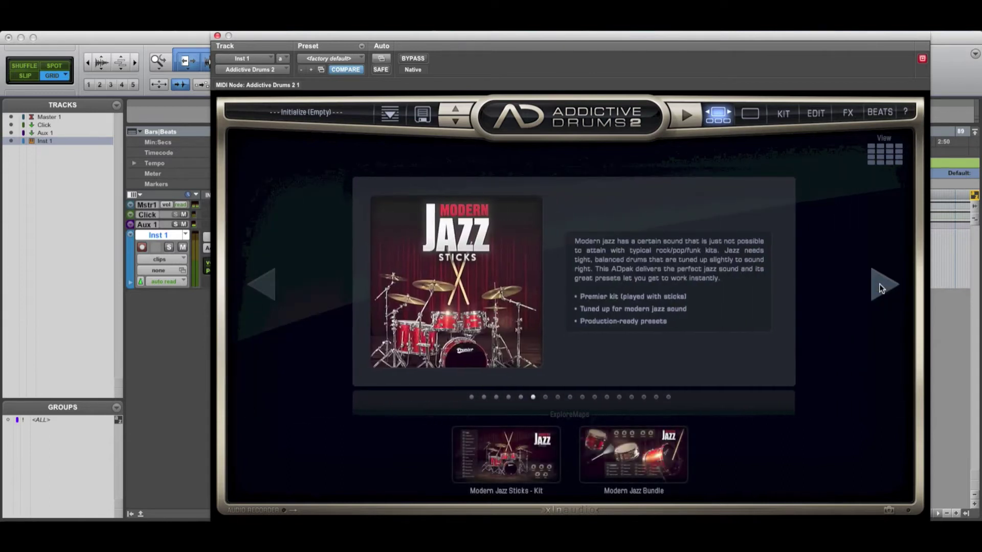
pyautogui.click(879, 285)
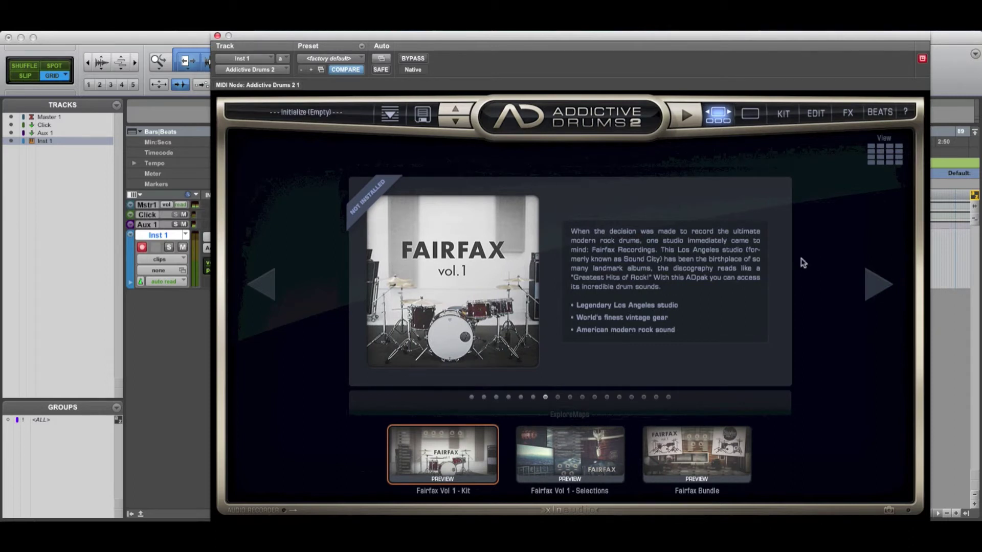
# Open the plug-in's Map Window and load the GM map preset, reviewing its key assignments.
pyautogui.click(906, 116)
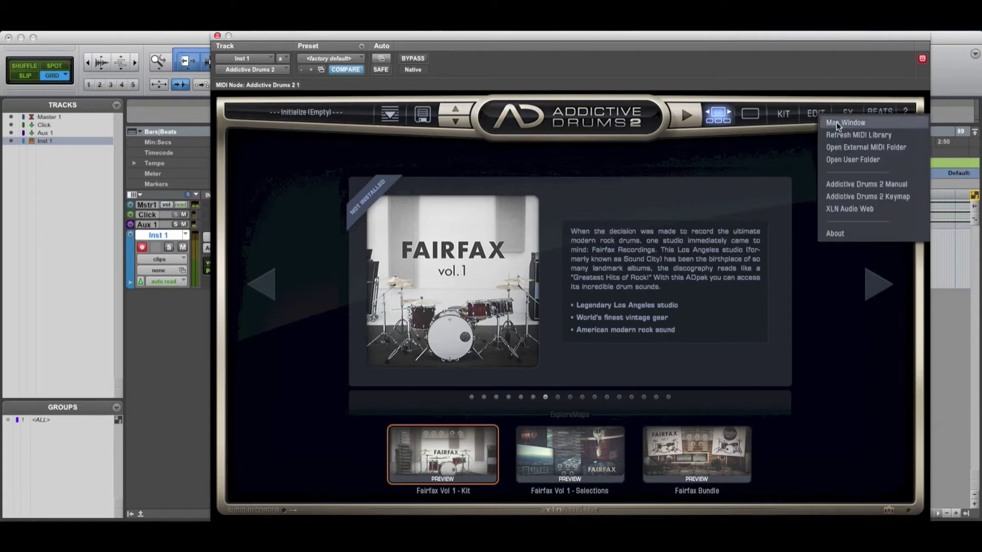
pyautogui.click(863, 122)
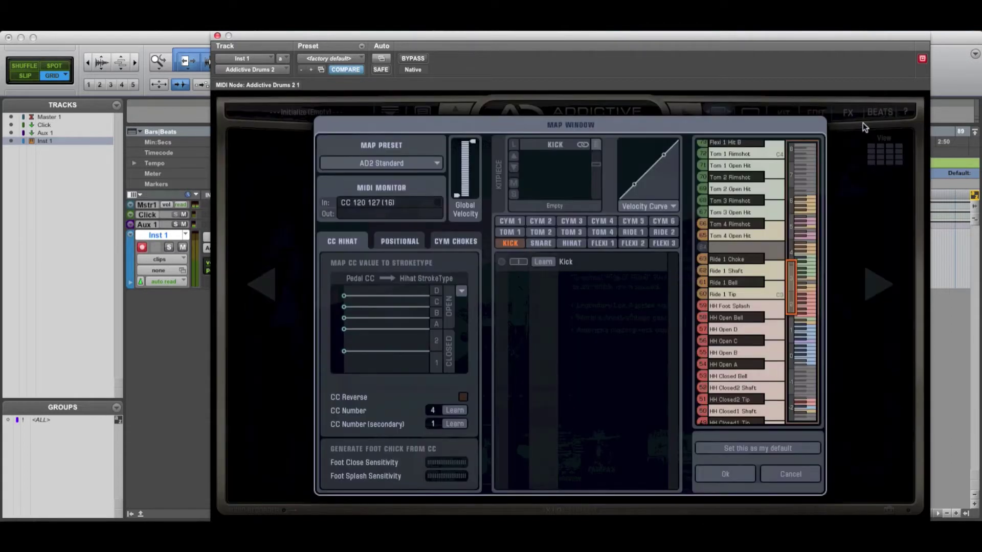
pyautogui.click(425, 163)
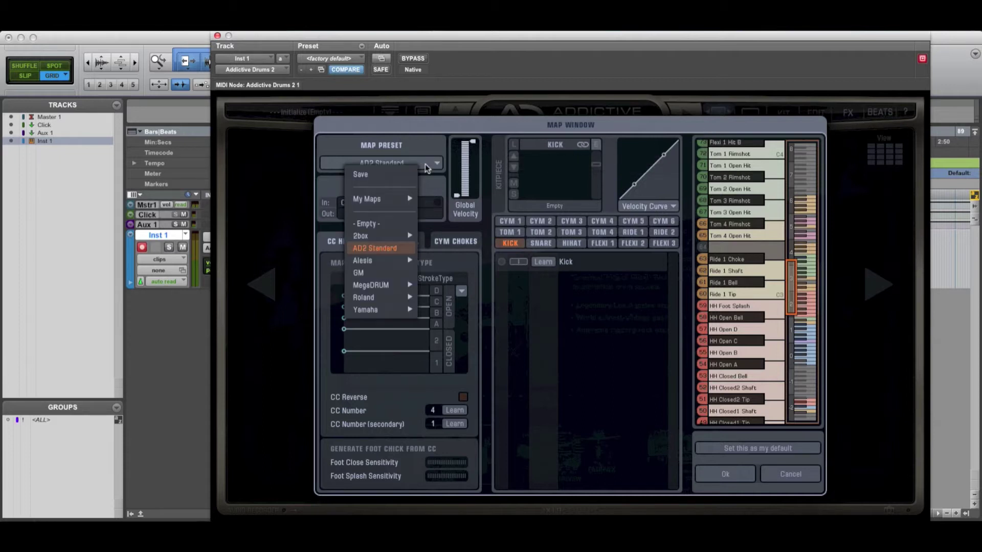
pyautogui.moveTo(388, 199)
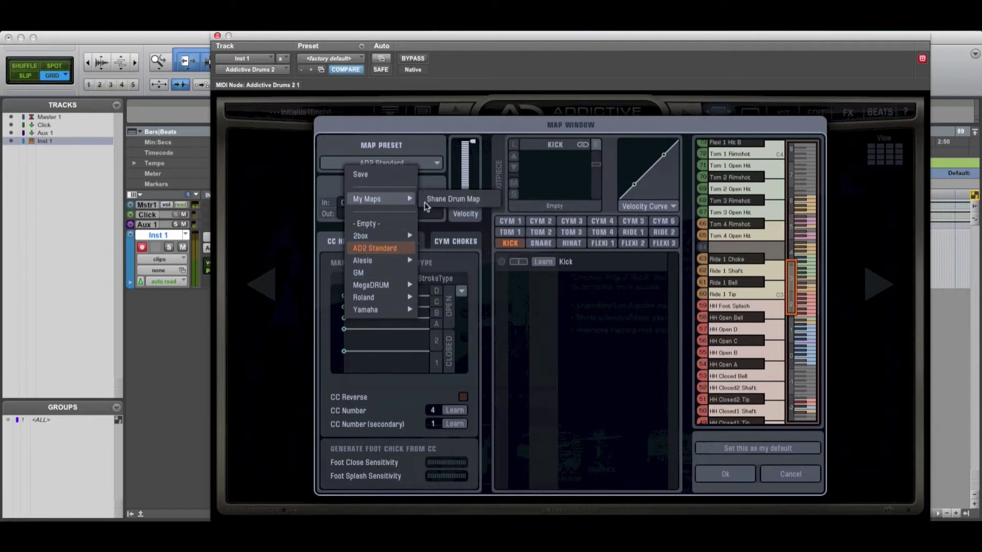
pyautogui.moveTo(372, 282)
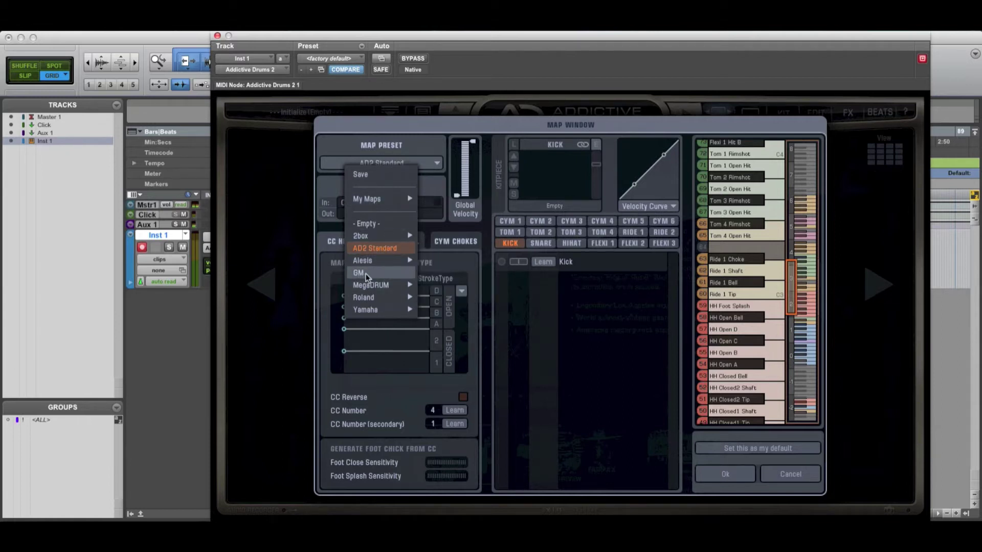
pyautogui.click(366, 274)
pyautogui.scroll(-10, 723, 321)
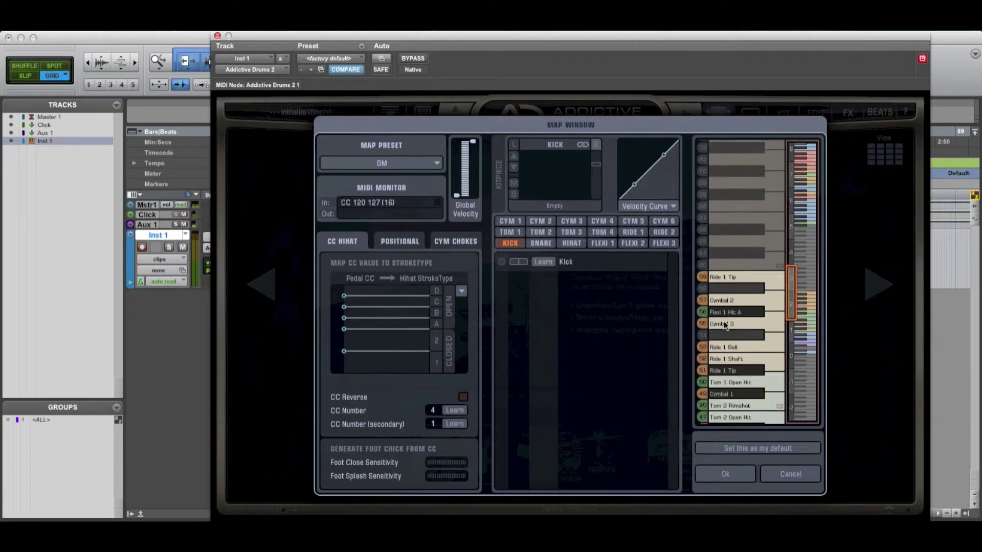
pyautogui.scroll(5, 724, 321)
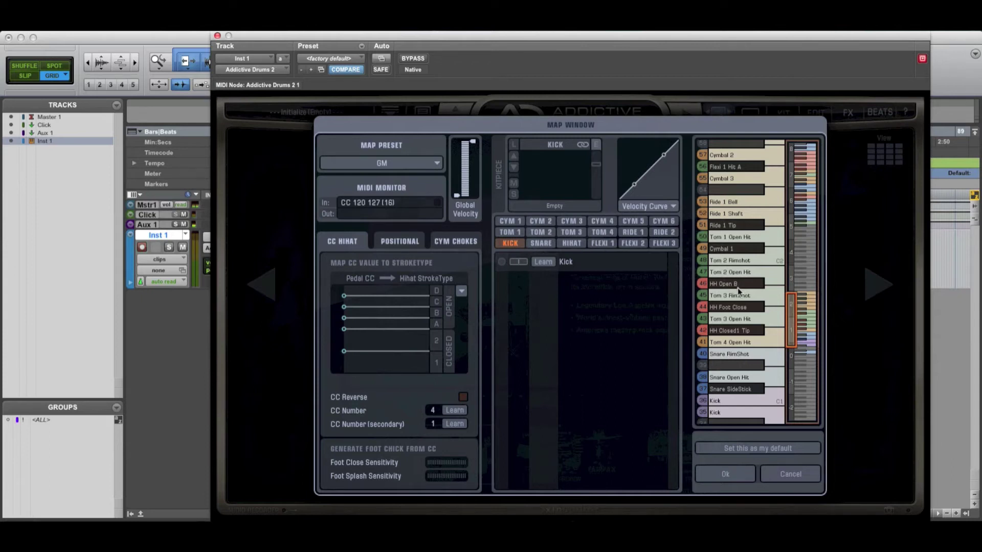
# Map Snare RimShot to key 39 and Snare Shallow Rimshot to key 40.
pyautogui.click(571, 244)
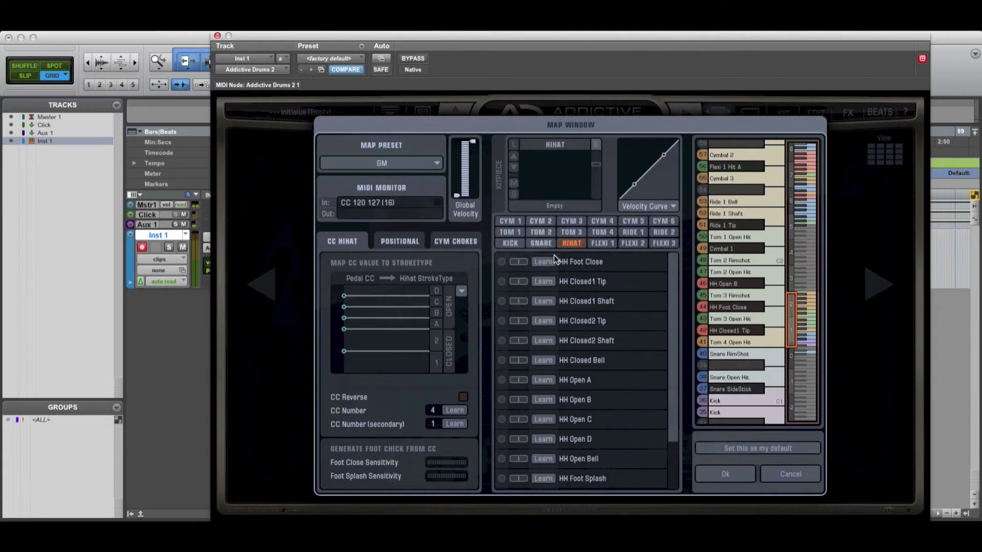
pyautogui.click(541, 244)
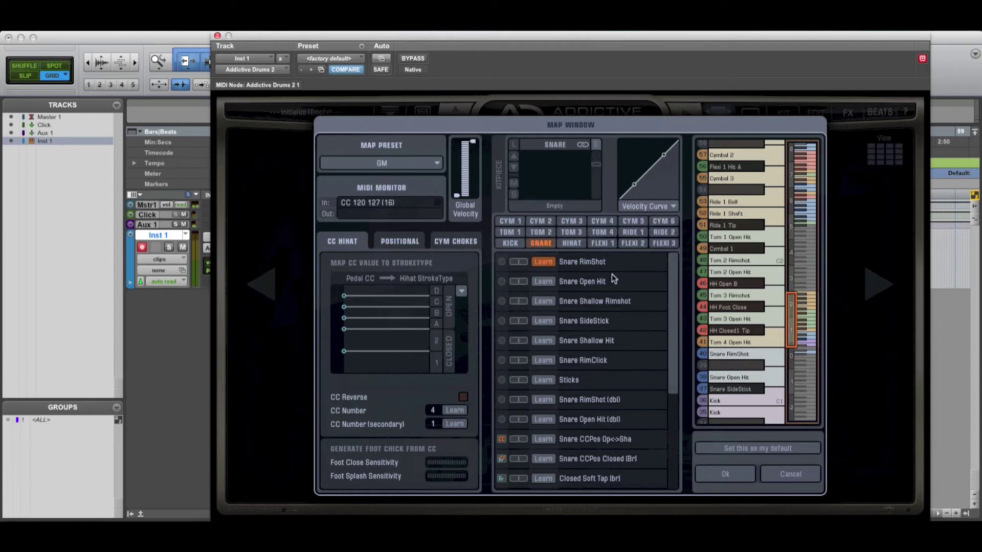
pyautogui.click(747, 365)
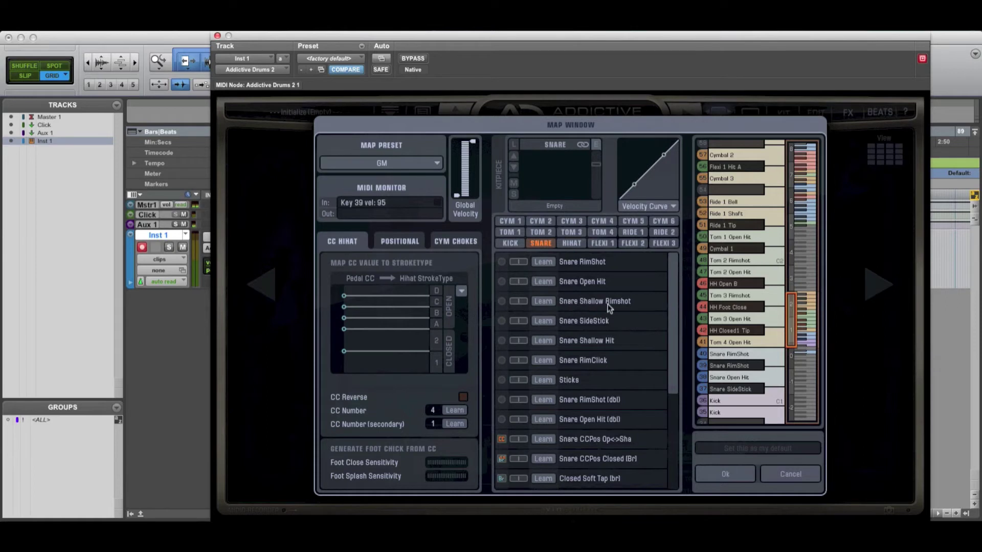
pyautogui.click(544, 303)
pyautogui.click(739, 355)
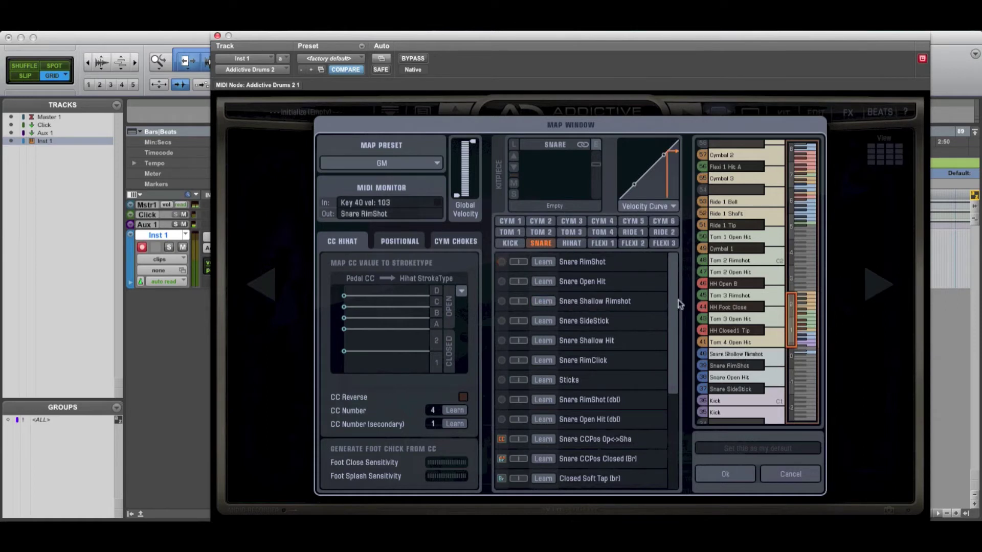
# Map the open hits of Tom 1, Tom 2 and Tom 3 to keys 45, 43 and 41 respectively.
pyautogui.click(508, 232)
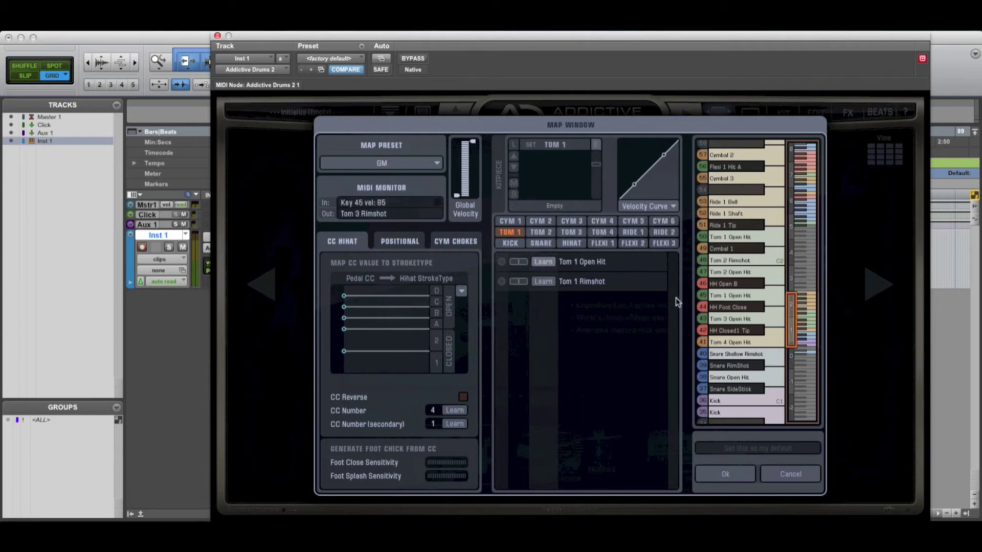
pyautogui.click(545, 234)
pyautogui.click(567, 235)
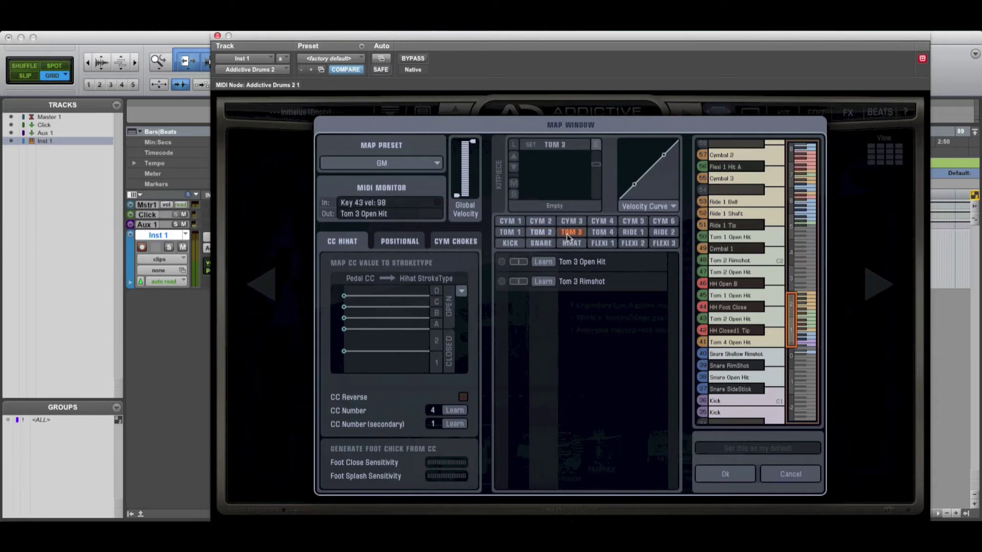
pyautogui.click(551, 264)
# Map the hi-hat's HH Closed1 Shaft to key 44 and HH Open C to key 46.
pyautogui.click(574, 245)
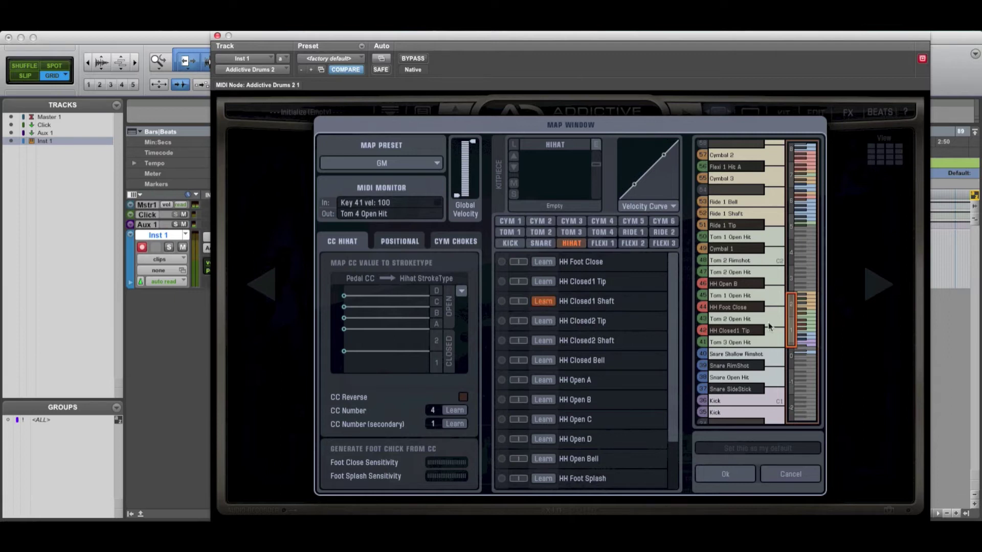
pyautogui.click(732, 307)
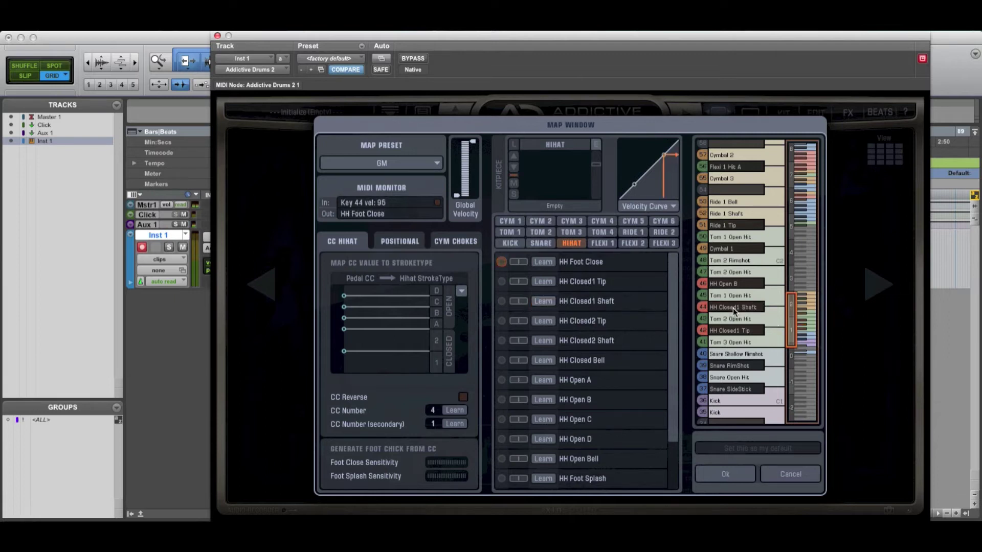
pyautogui.click(543, 419)
pyautogui.click(737, 284)
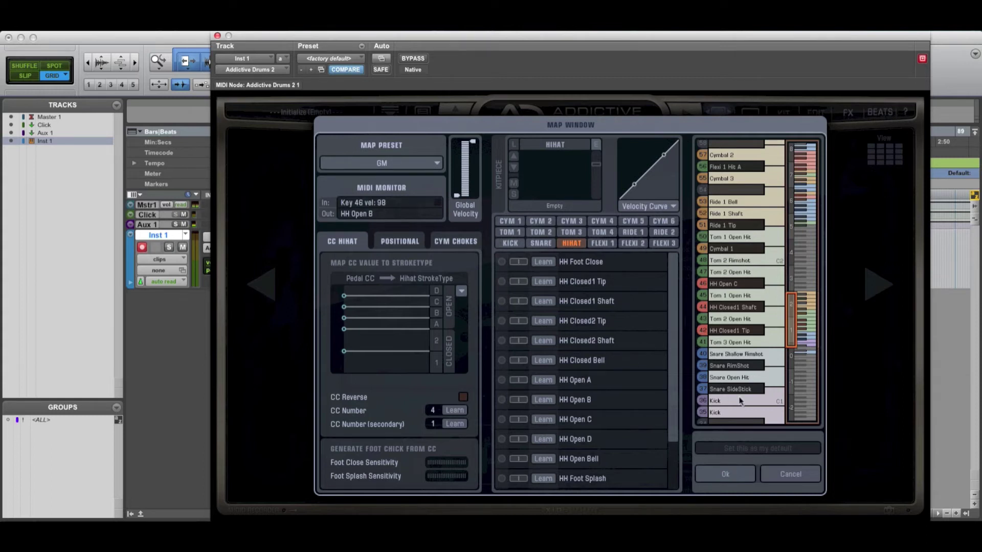
pyautogui.scroll(3, 740, 402)
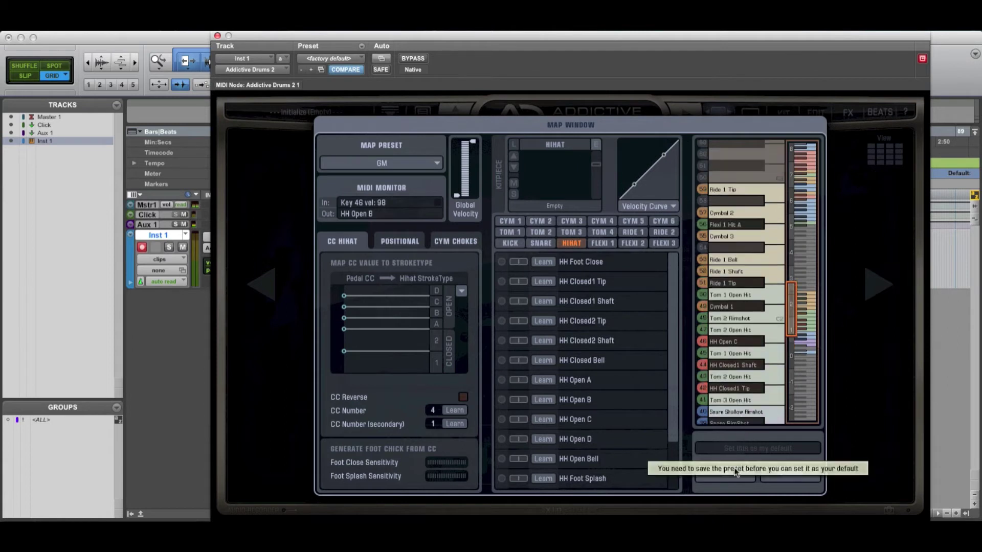
# Close the Map Window, show the kit, and load the 18x14" Premier Gen-X kick, comparing it with the 20x16" Ludwig Silver Sparkle.
pyautogui.click(732, 474)
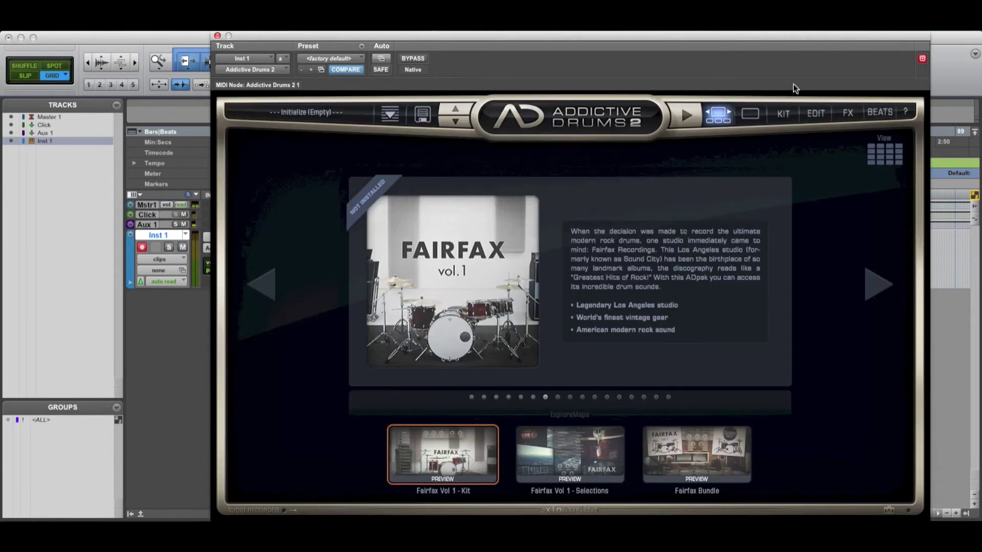
pyautogui.click(789, 112)
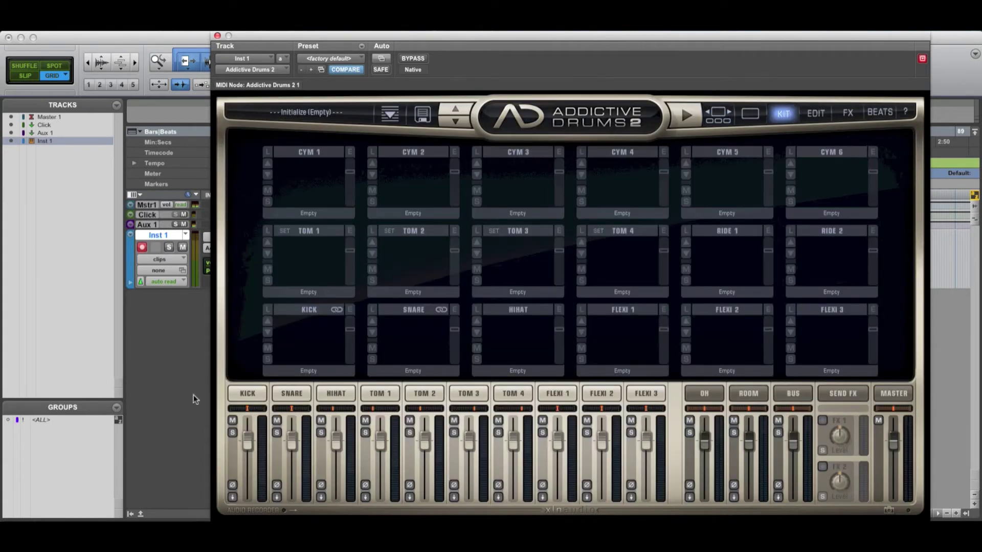
pyautogui.click(314, 373)
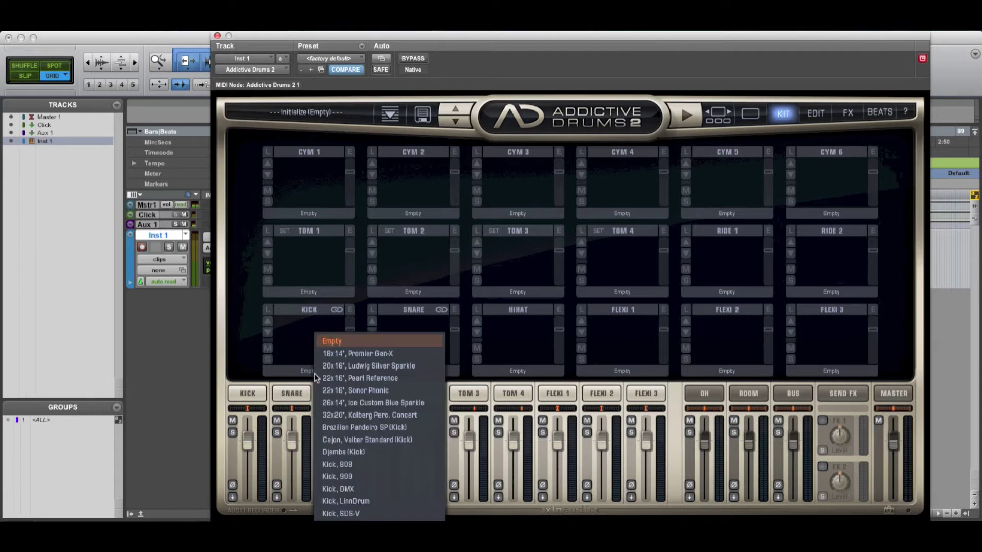
pyautogui.click(341, 358)
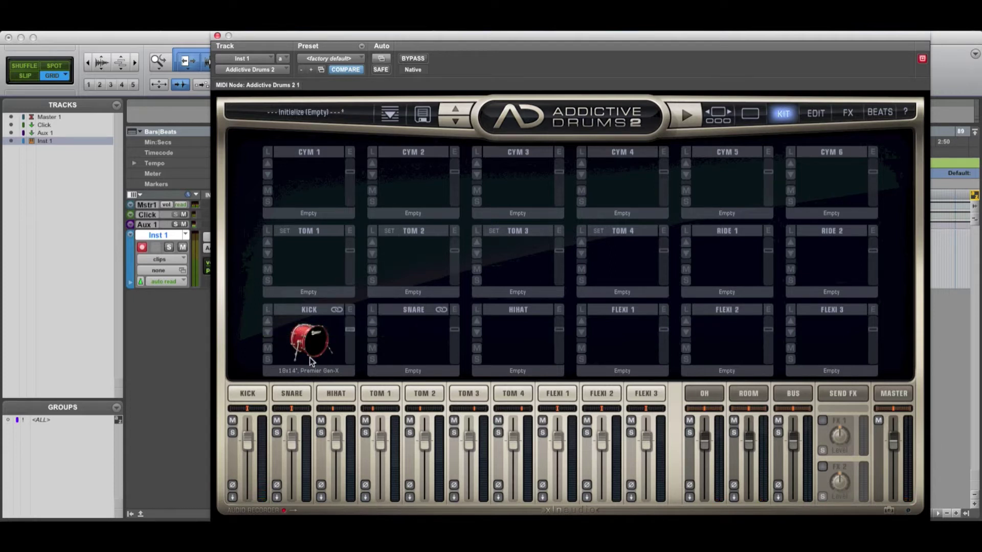
pyautogui.click(268, 333)
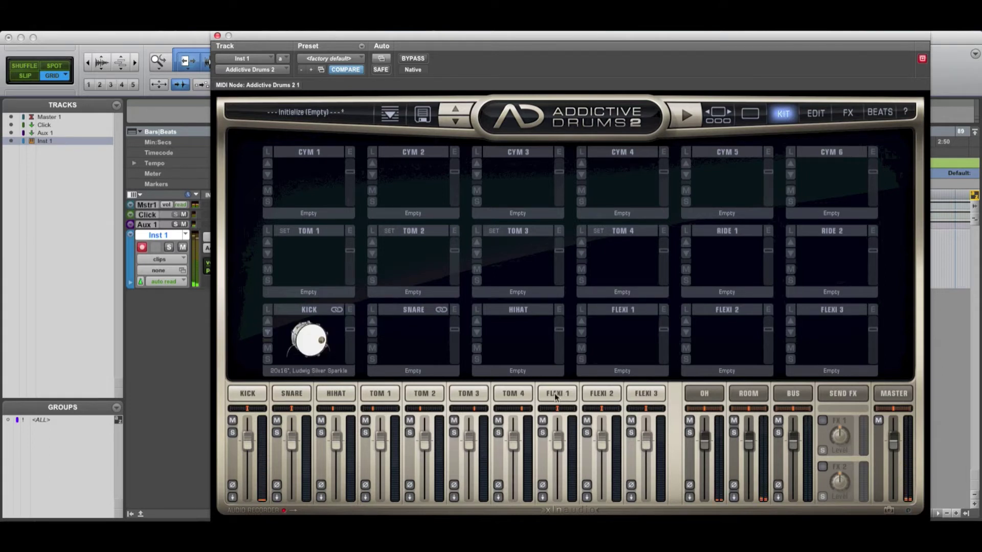
pyautogui.click(267, 322)
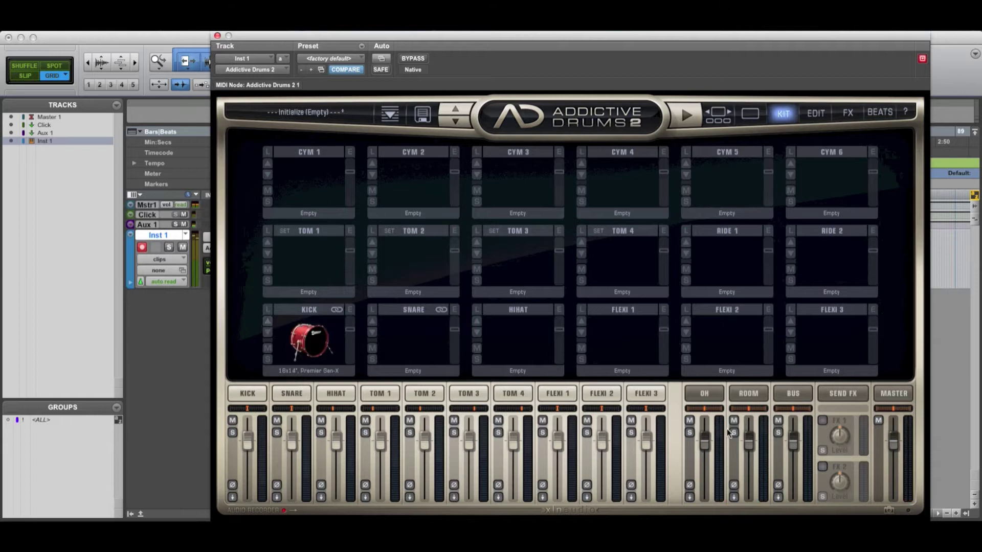
# Mute the Bus, Room and OH channels in the plug-in mixer.
pyautogui.click(778, 420)
pyautogui.click(734, 421)
pyautogui.click(690, 420)
# Audition the kick drums one after another from the 20x16" Ludwig Silver Sparkle to the 32x20" Kolberg Perc. Concert.
pyautogui.click(269, 333)
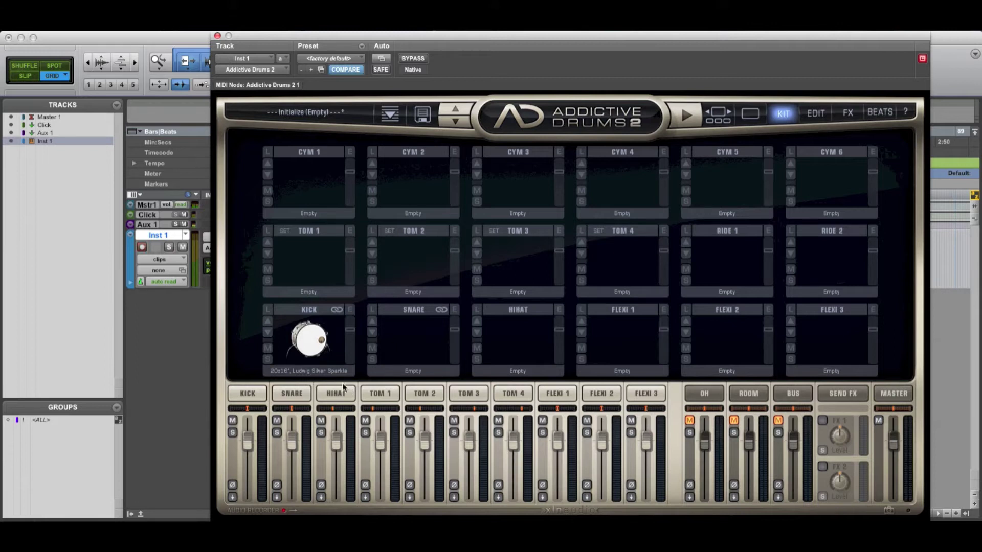
pyautogui.click(299, 349)
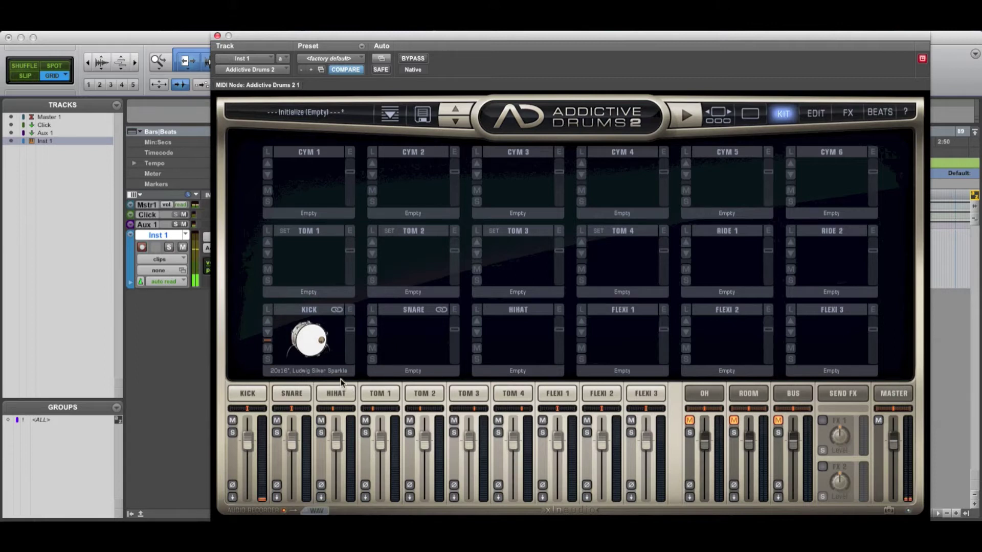
pyautogui.click(268, 332)
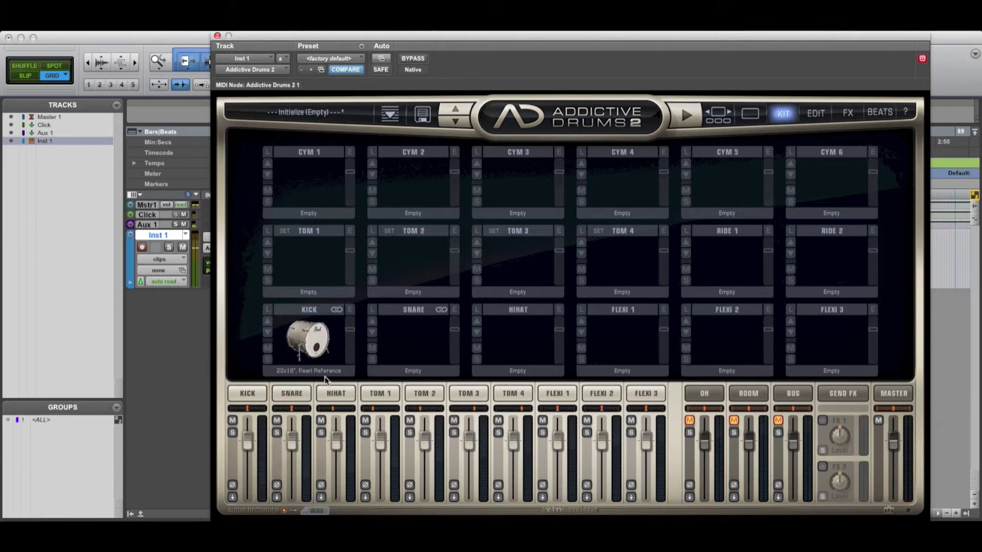
pyautogui.click(307, 340)
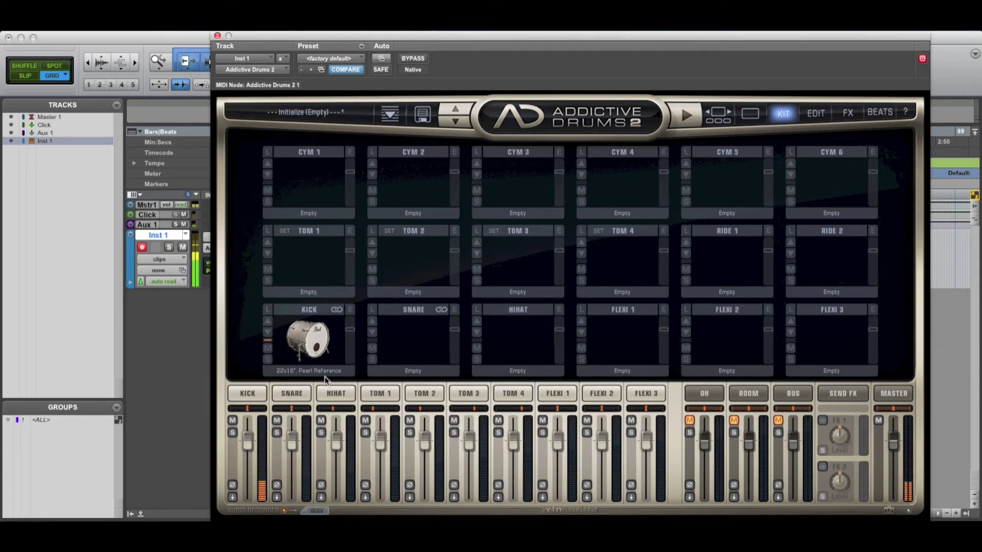
pyautogui.click(268, 334)
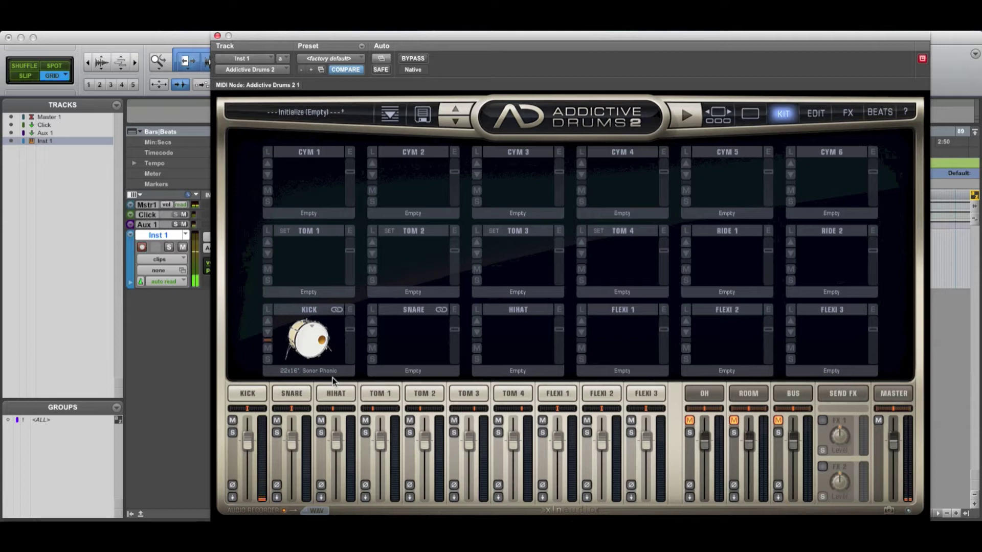
pyautogui.click(269, 334)
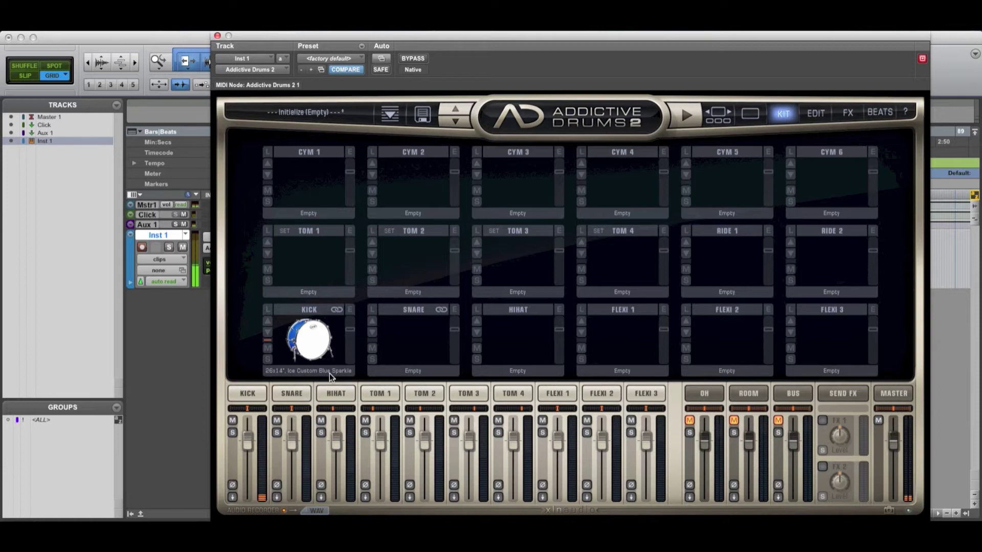
pyautogui.click(269, 333)
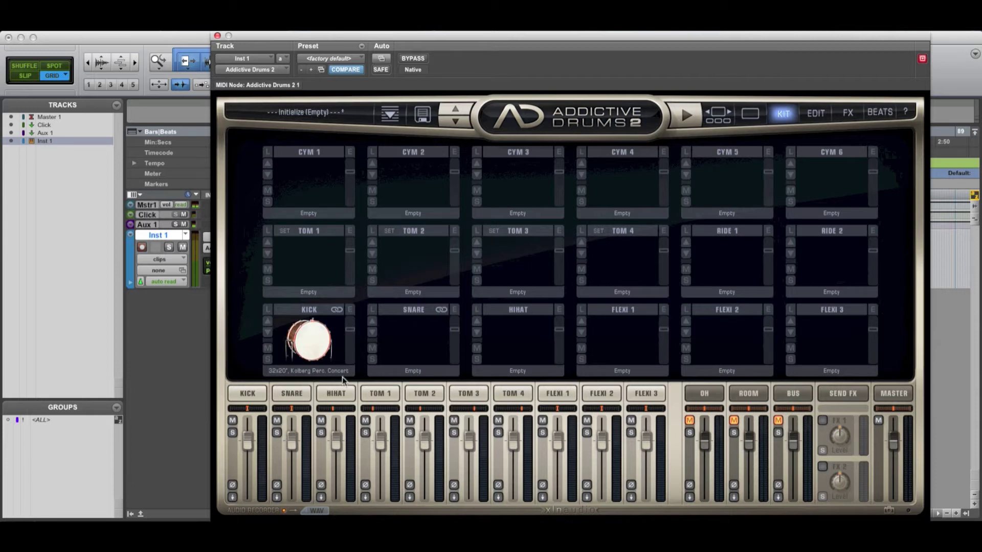
pyautogui.click(288, 348)
# Compare the kicks again from the 18x14" Premier Gen-X upward and settle on the 26x14" Ice Custom Blue Sparkle.
pyautogui.click(268, 325)
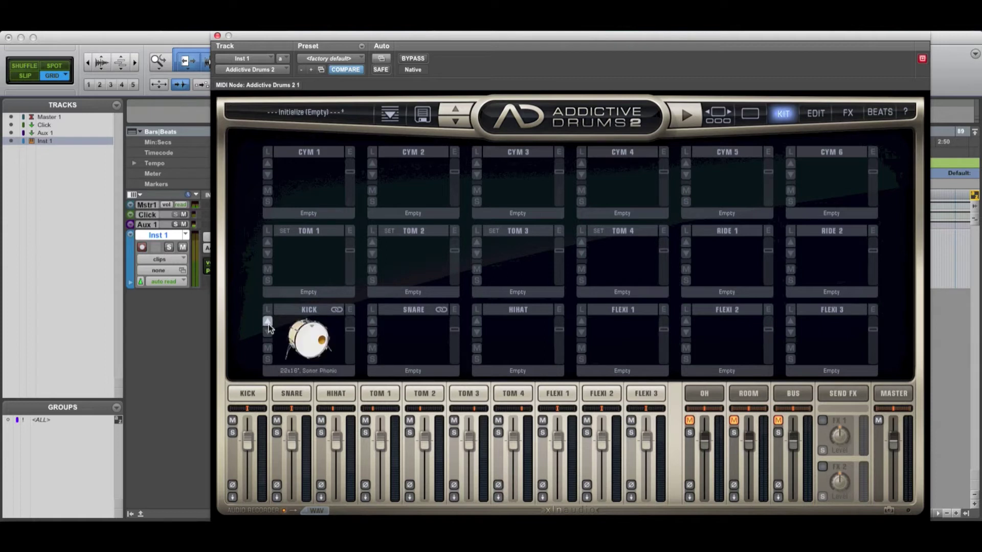
pyautogui.click(268, 324)
pyautogui.click(268, 324)
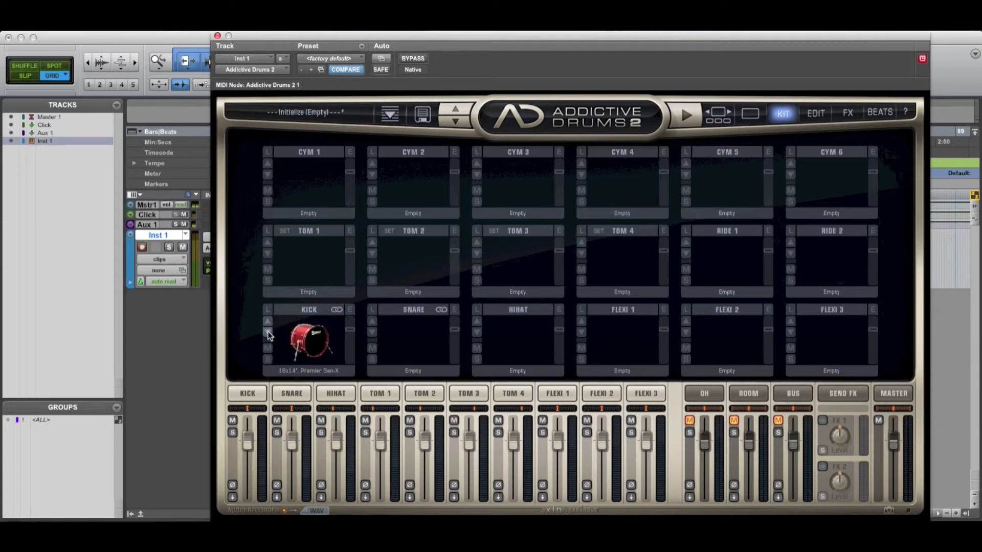
pyautogui.click(266, 335)
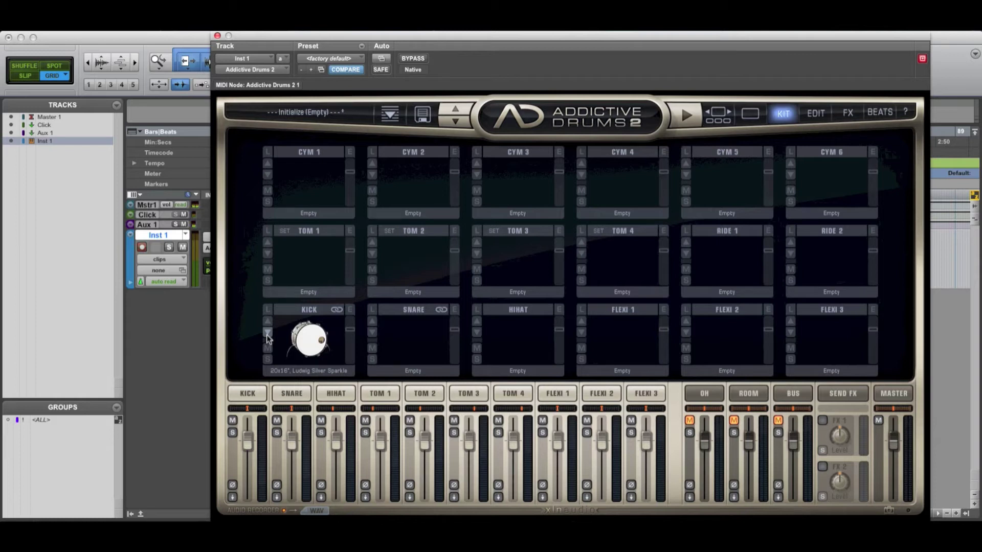
pyautogui.click(267, 333)
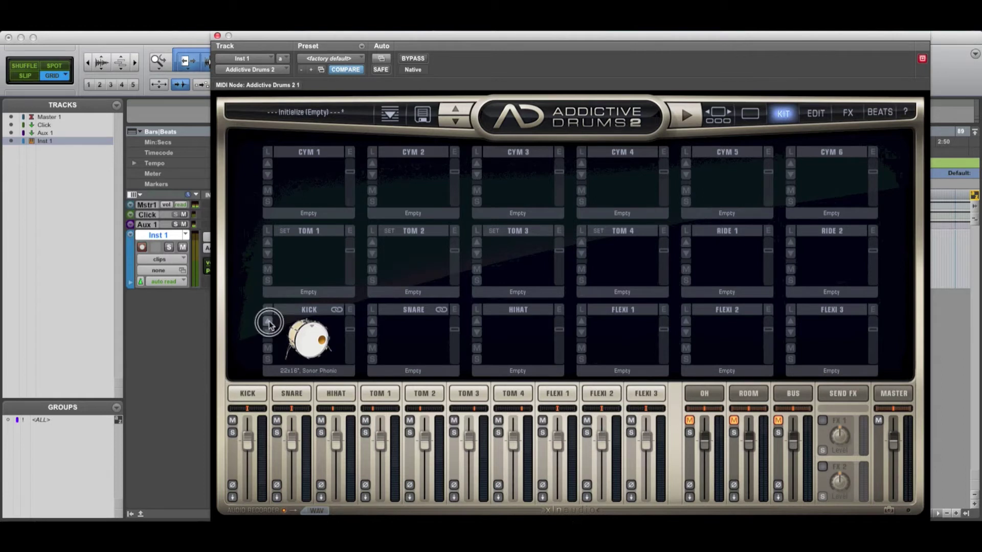
pyautogui.click(267, 322)
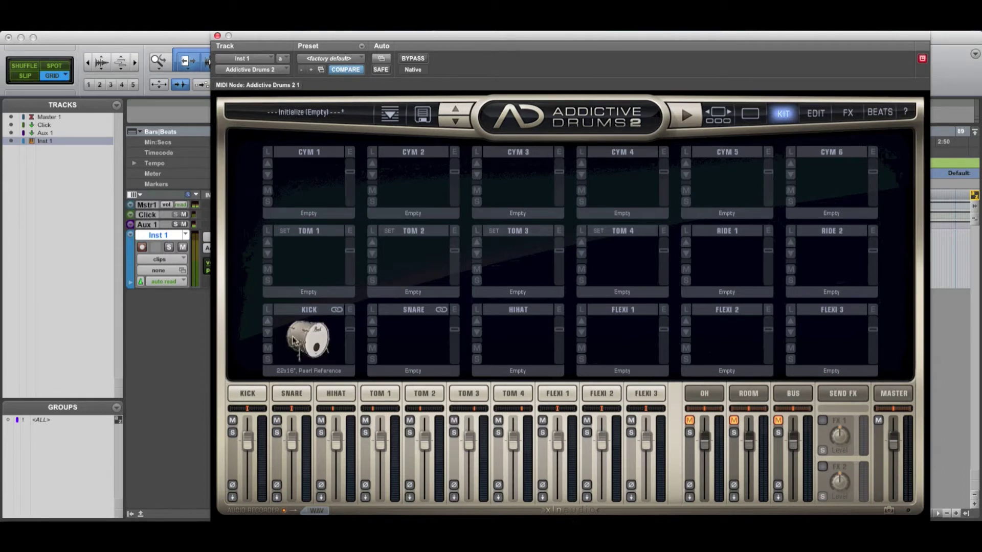
pyautogui.click(267, 332)
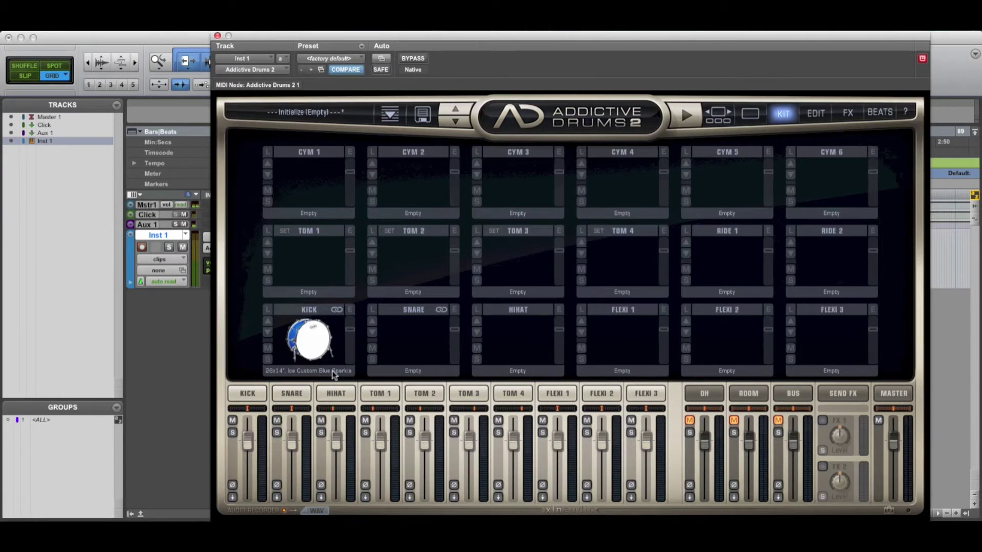
pyautogui.click(299, 340)
# Audition the snares one after another from the 10x4" Pearl Masterworks Piccolo to the Sonor Phonic, playing them with the kick.
pyautogui.click(373, 333)
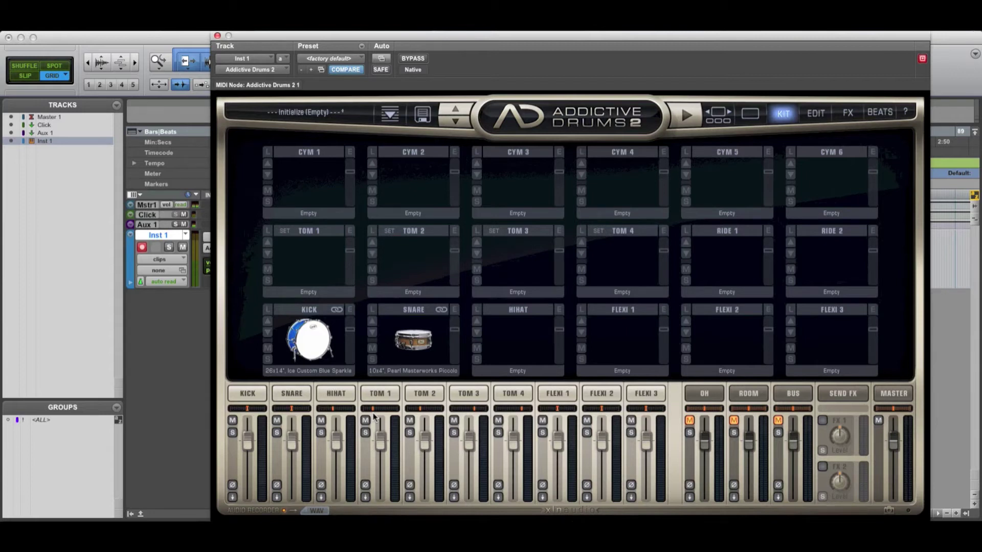
pyautogui.click(374, 336)
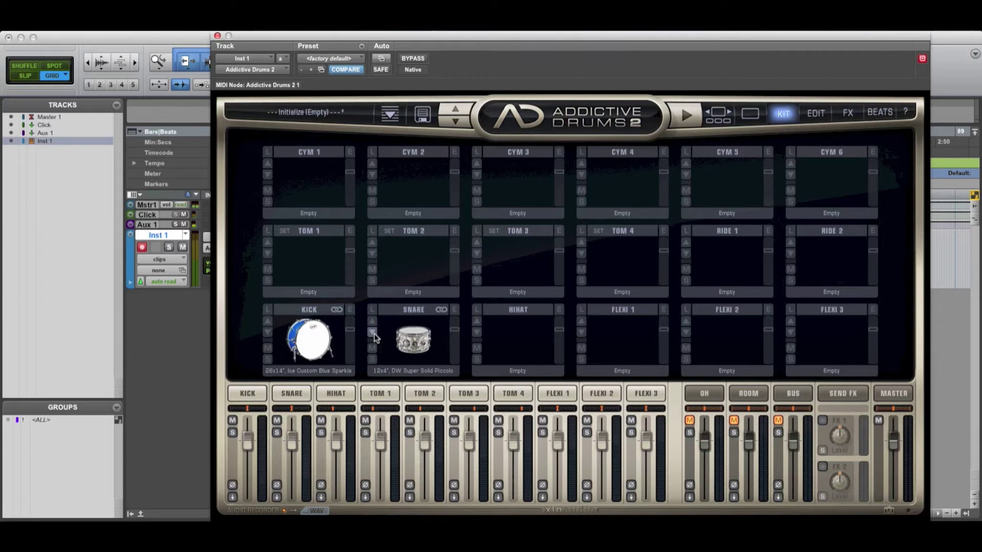
pyautogui.click(372, 332)
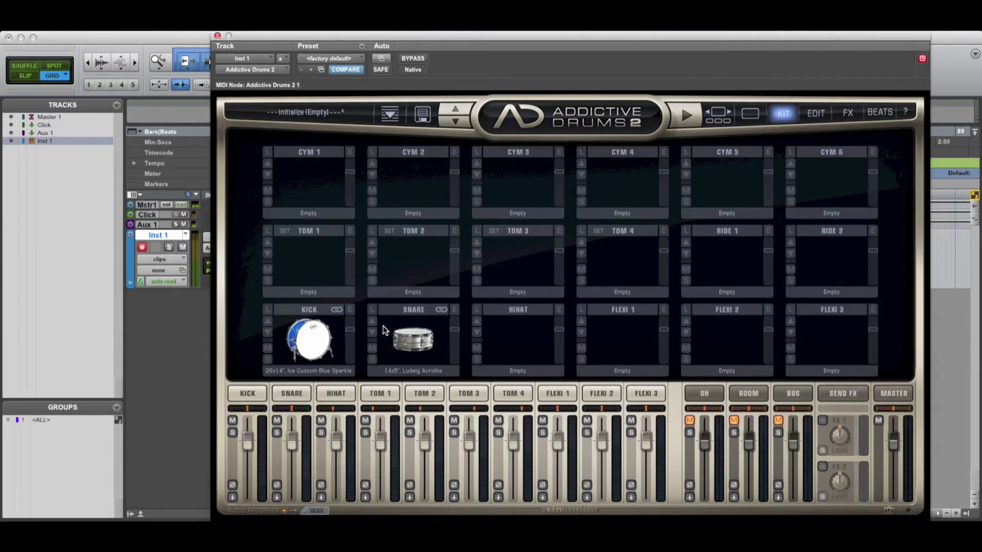
pyautogui.click(372, 333)
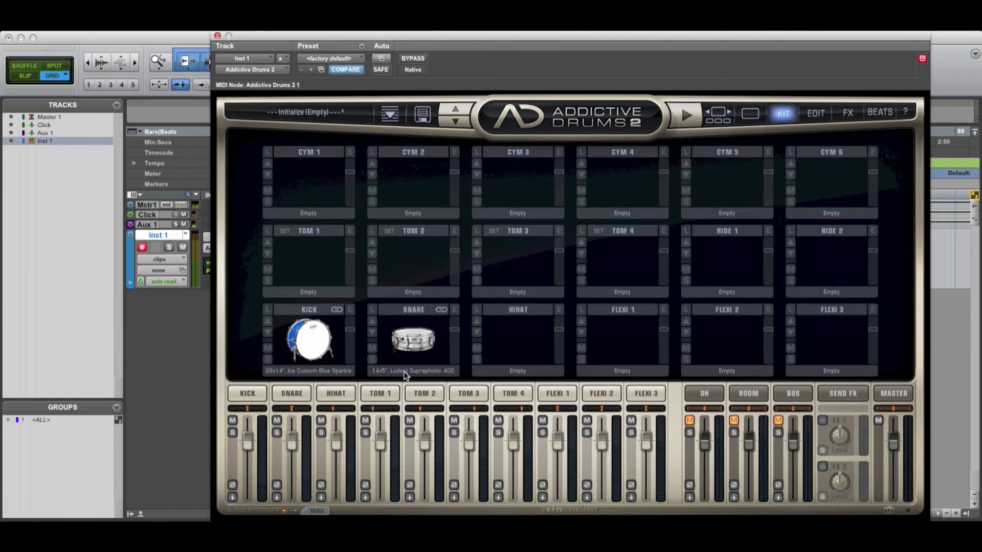
pyautogui.click(373, 333)
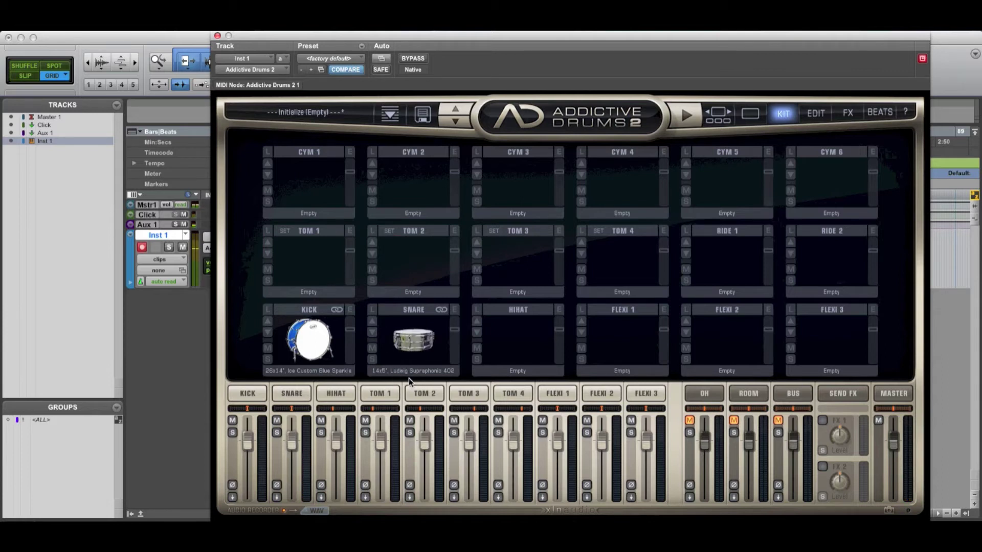
pyautogui.click(309, 358)
pyautogui.click(422, 381)
pyautogui.click(375, 332)
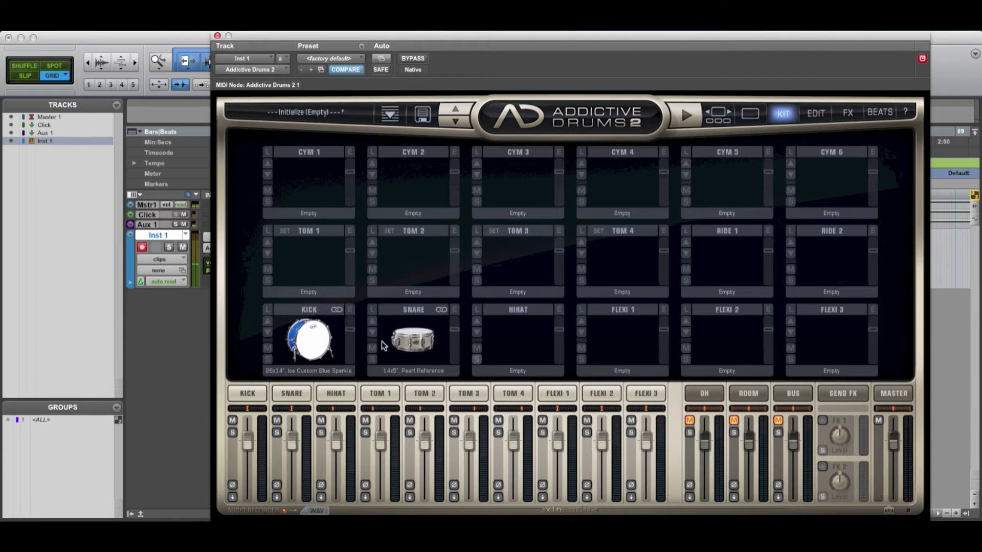
pyautogui.click(375, 333)
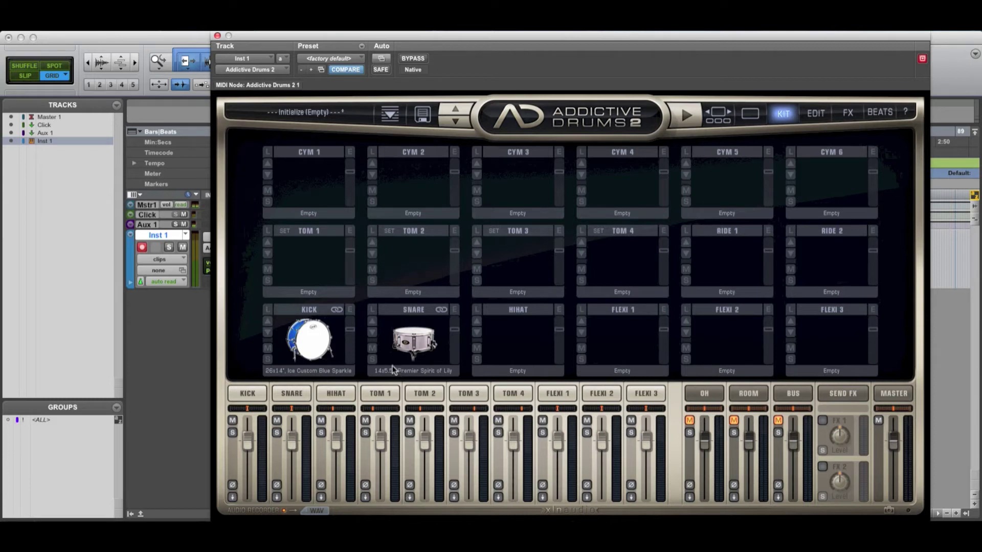
pyautogui.click(371, 333)
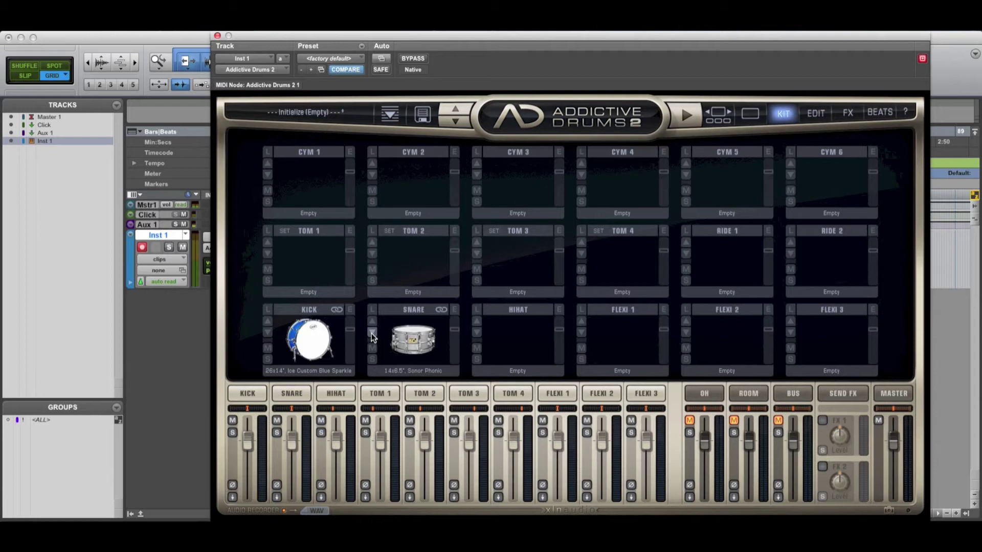
pyautogui.click(372, 333)
# Go back through the snare list and load the 12x4" DW Super Solid Piccolo.
pyautogui.click(373, 320)
pyautogui.click(373, 320)
pyautogui.click(372, 321)
pyautogui.click(373, 321)
pyautogui.click(372, 321)
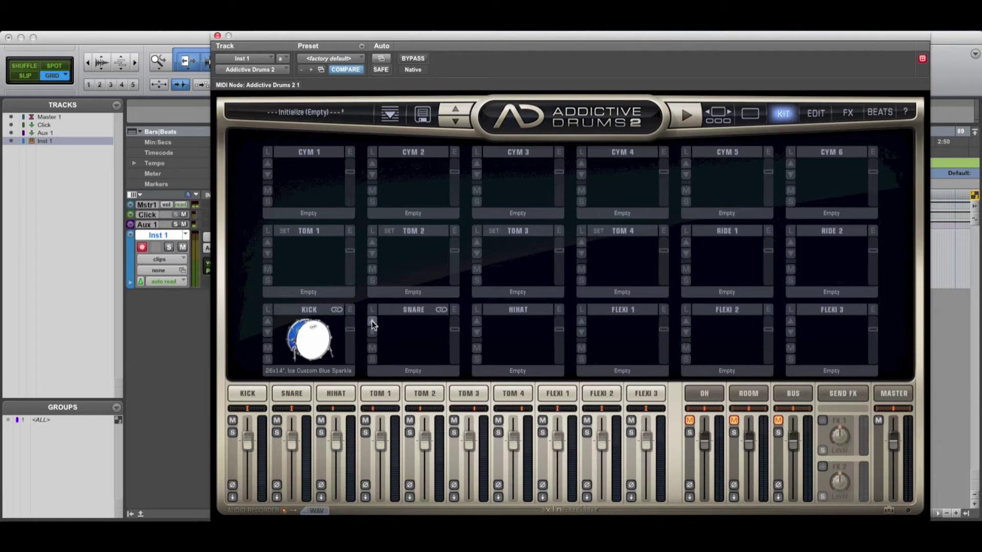
pyautogui.click(371, 333)
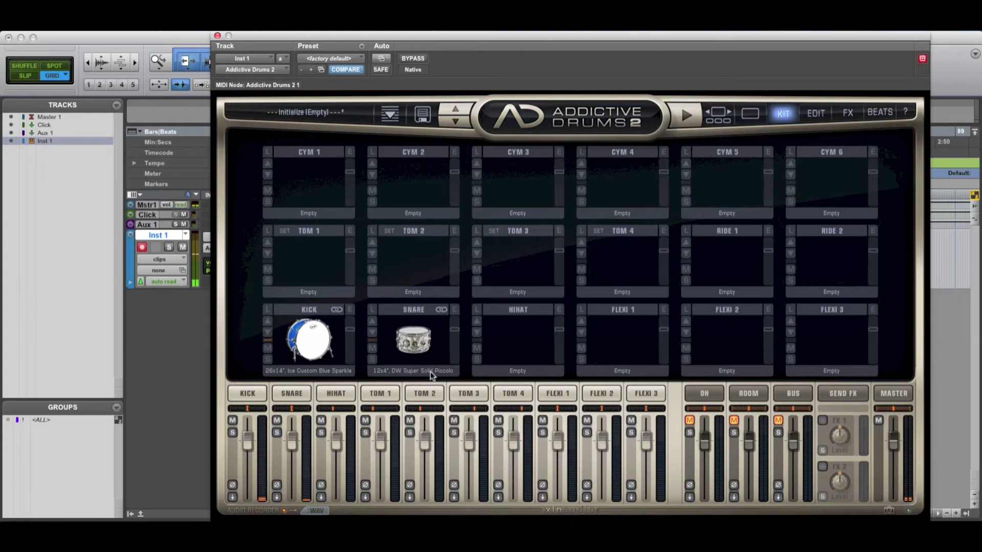
# Audition the hi-hats one after another from the 13" Paiste Heavy to the 15" Zildjian K.
pyautogui.click(479, 332)
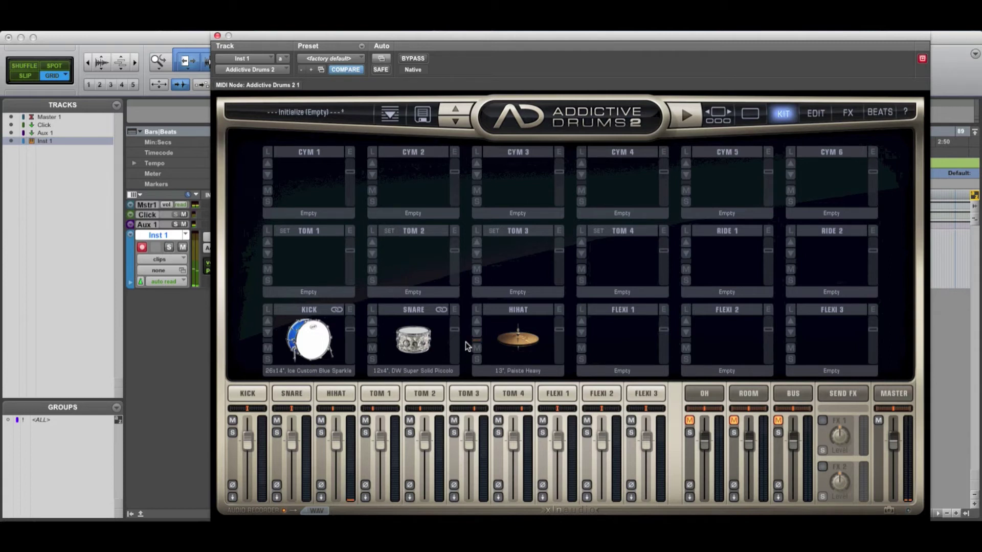
pyautogui.click(477, 333)
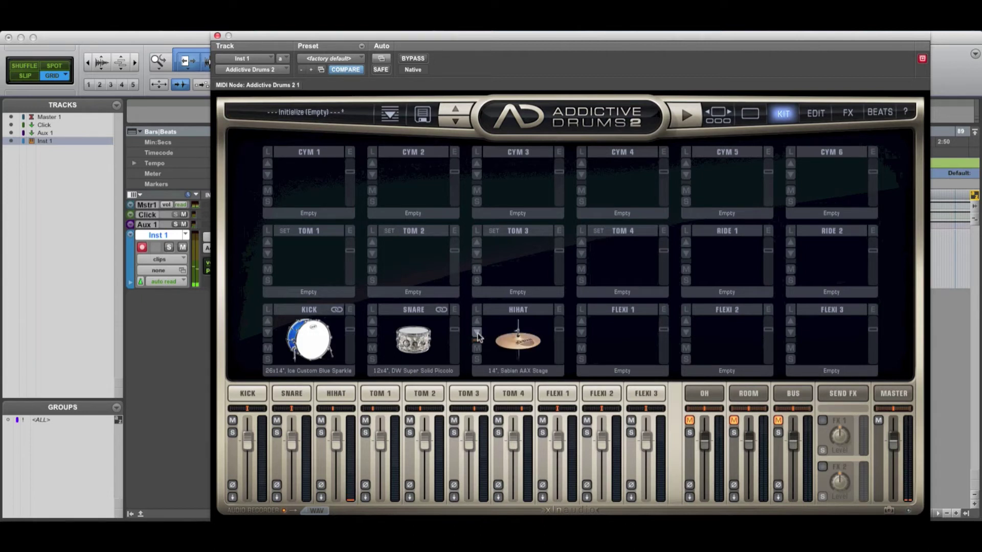
pyautogui.click(477, 333)
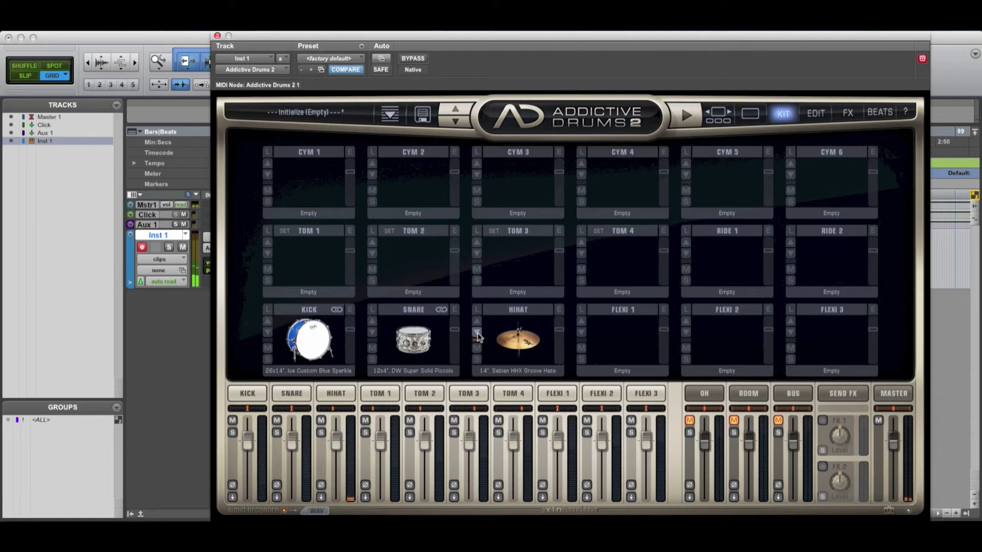
pyautogui.click(477, 333)
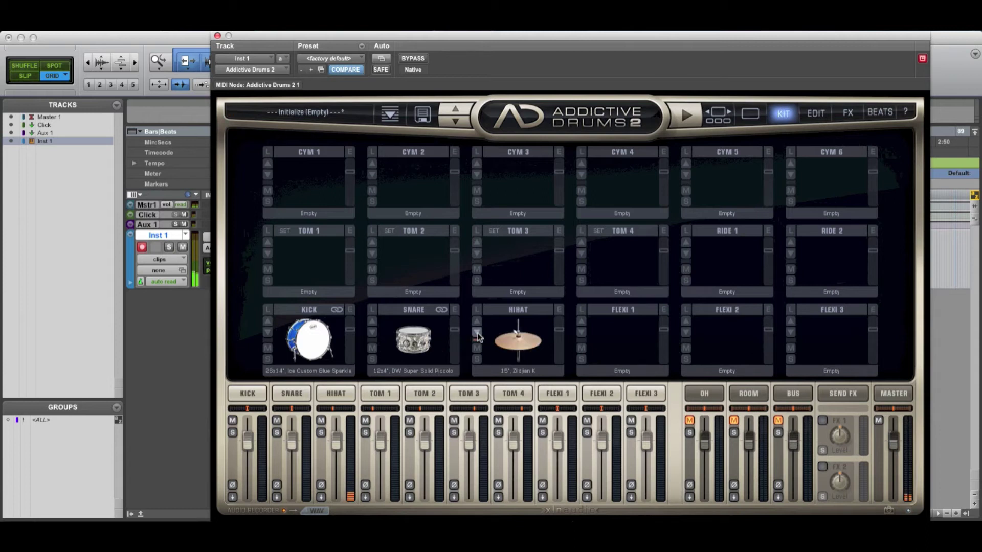
pyautogui.click(477, 333)
# Go back through the hi-hat list and load the 13" Paiste Heavy.
pyautogui.click(476, 323)
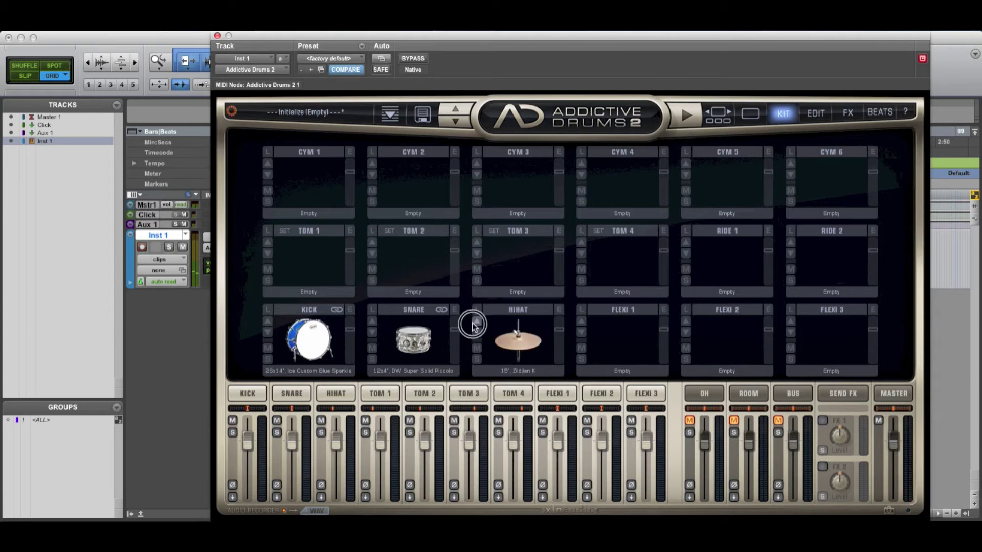
pyautogui.click(476, 324)
pyautogui.click(476, 324)
pyautogui.click(477, 333)
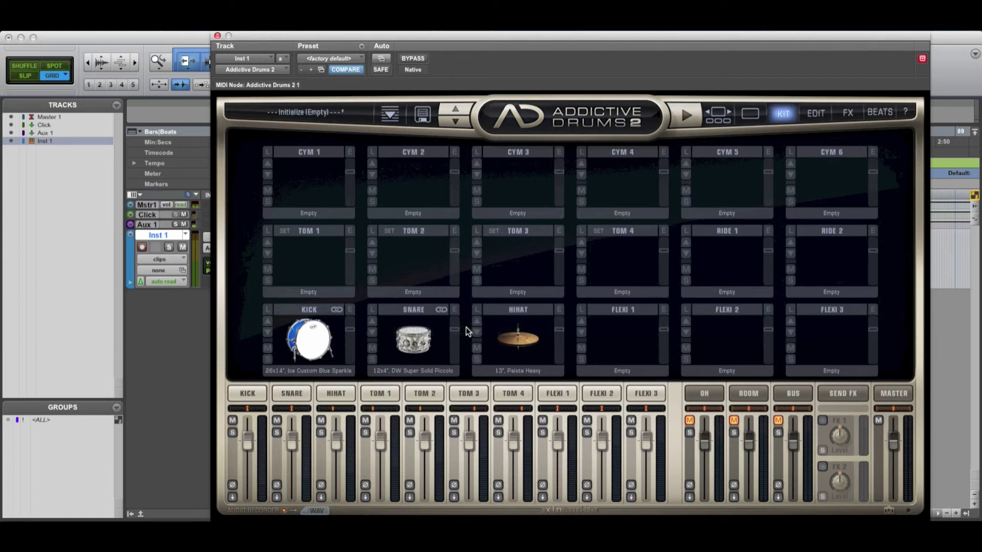
# Audition the loaded 13" Paiste Heavy hi-hat by playing it several times.
pyautogui.click(487, 340)
pyautogui.click(530, 357)
pyautogui.click(535, 345)
pyautogui.click(535, 344)
pyautogui.click(535, 345)
pyautogui.click(535, 345)
# Load the 10x8" Pearl Reference into Tom 1 and audition the following toms one after another up to the 12x10" Pearl Reference.
pyautogui.click(307, 295)
pyautogui.click(331, 292)
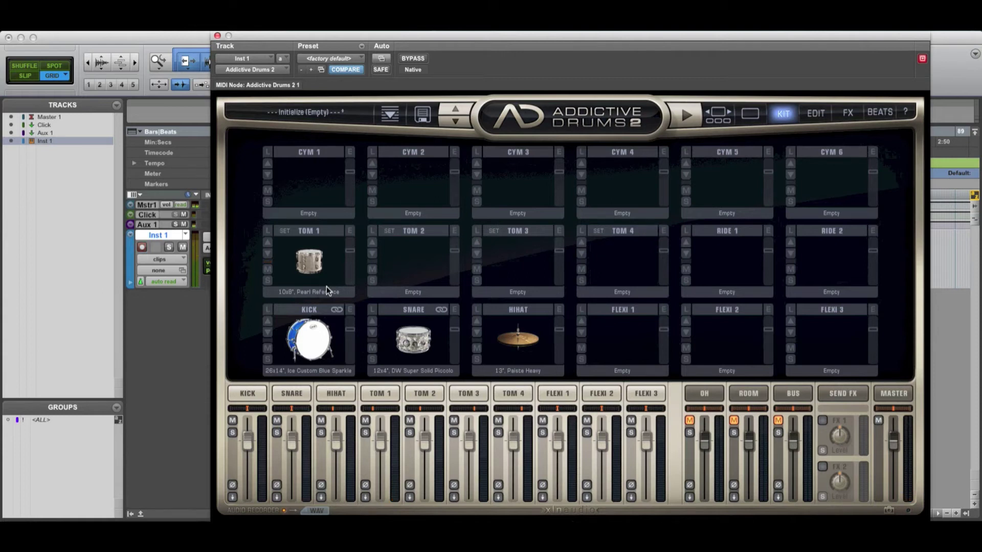
pyautogui.click(267, 254)
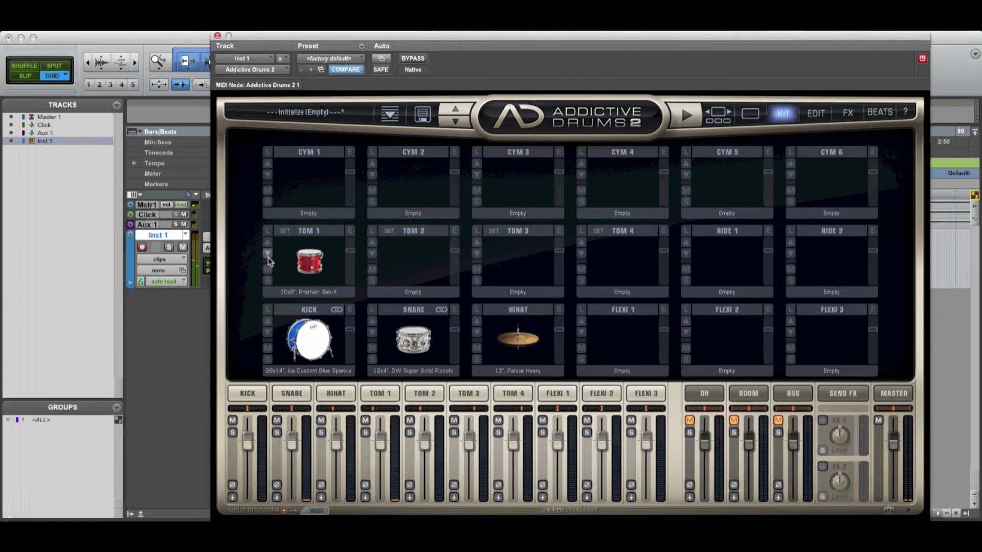
pyautogui.click(268, 256)
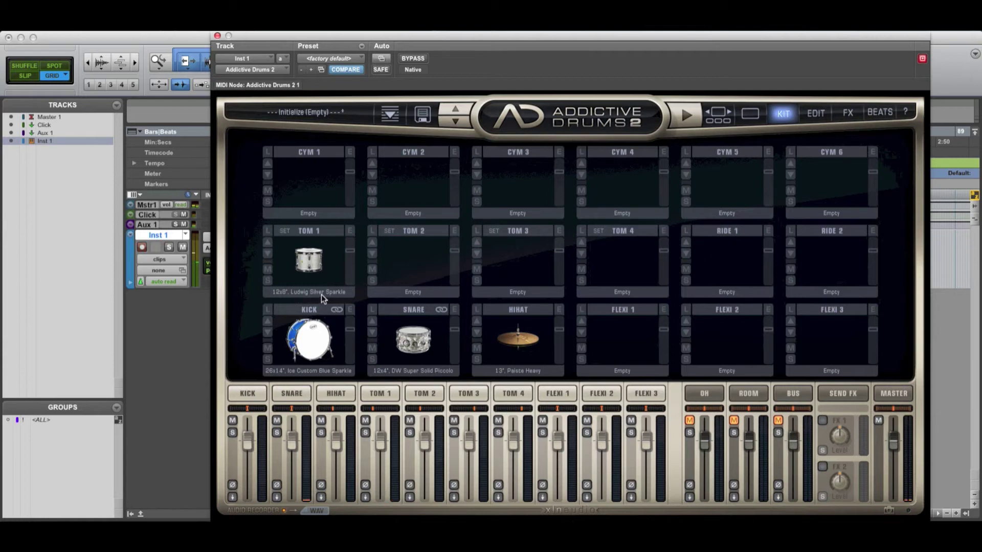
pyautogui.click(266, 254)
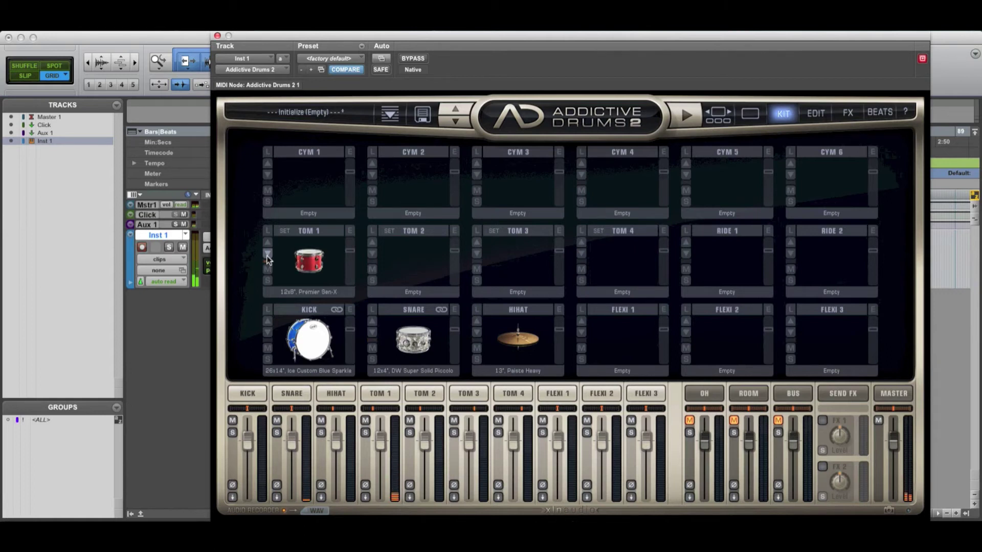
pyautogui.click(266, 254)
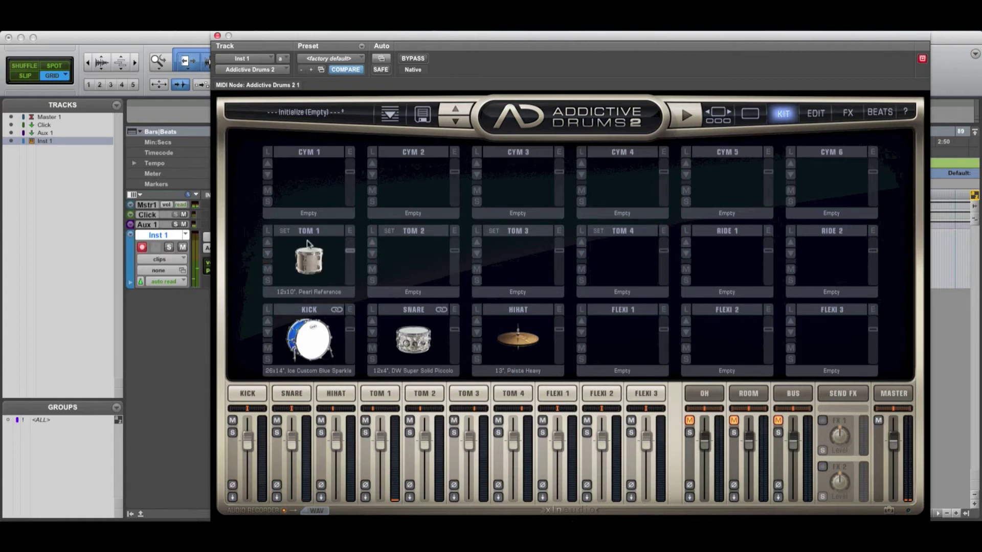
# Set Tom 1 back to the 10x8" Pearl Reference, comparing it with the toms that follow it in the list.
pyautogui.click(316, 291)
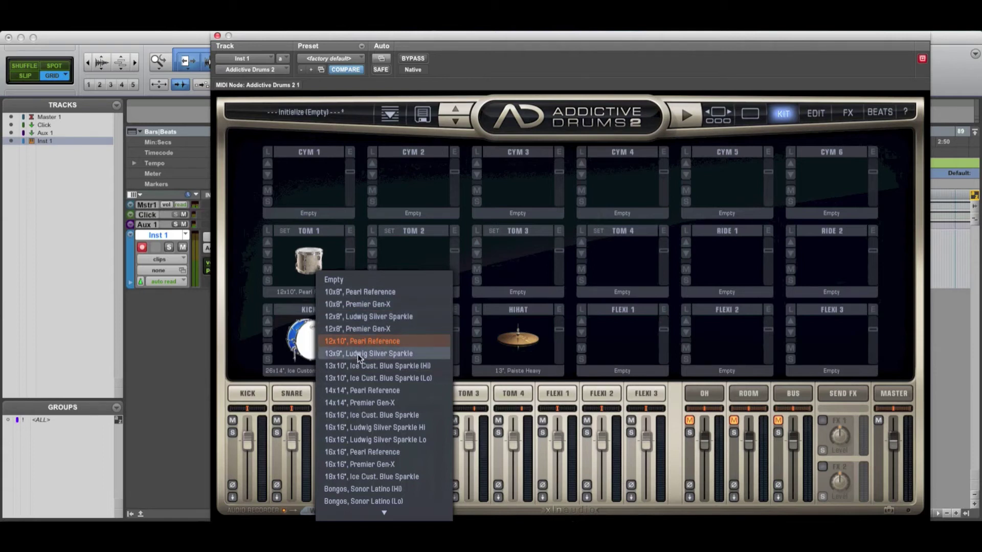
pyautogui.click(357, 291)
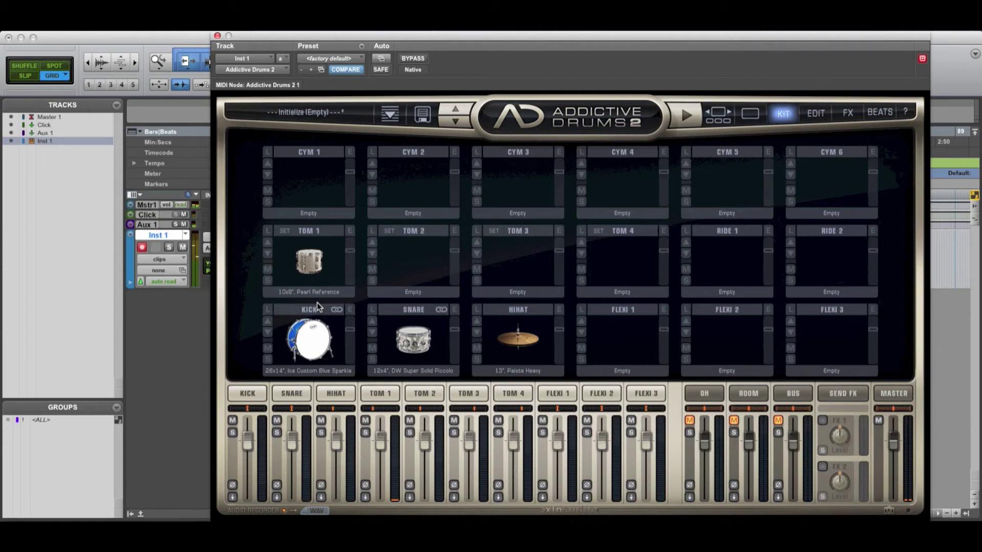
pyautogui.click(267, 253)
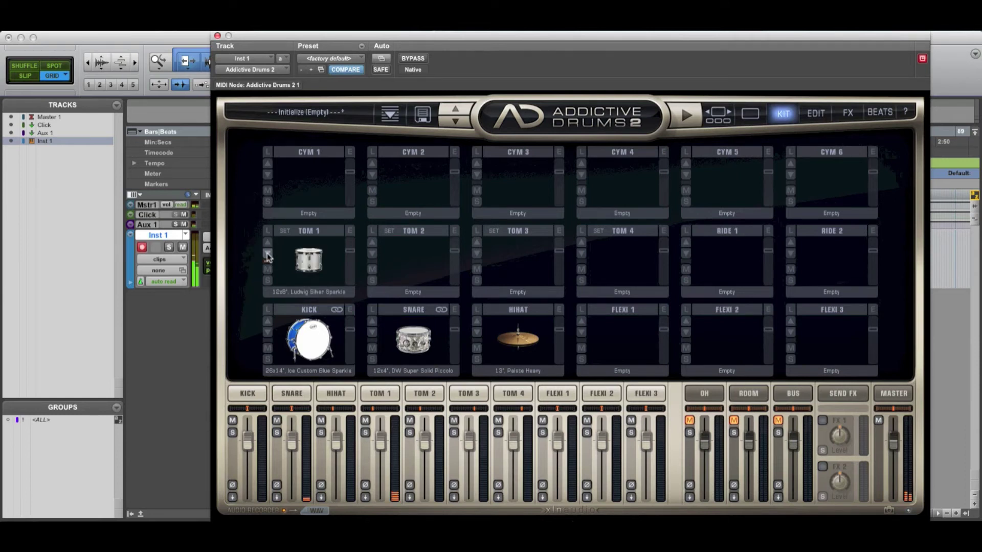
pyautogui.click(267, 242)
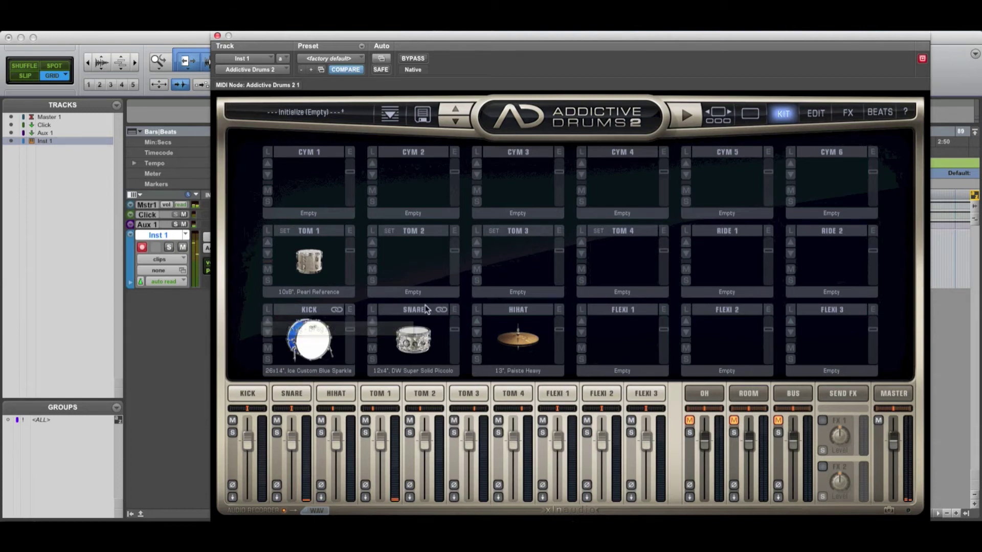
# Load the 12x10" Pearl Reference into Tom 2 and the 14x14" Pearl Reference into Tom 3.
pyautogui.click(413, 294)
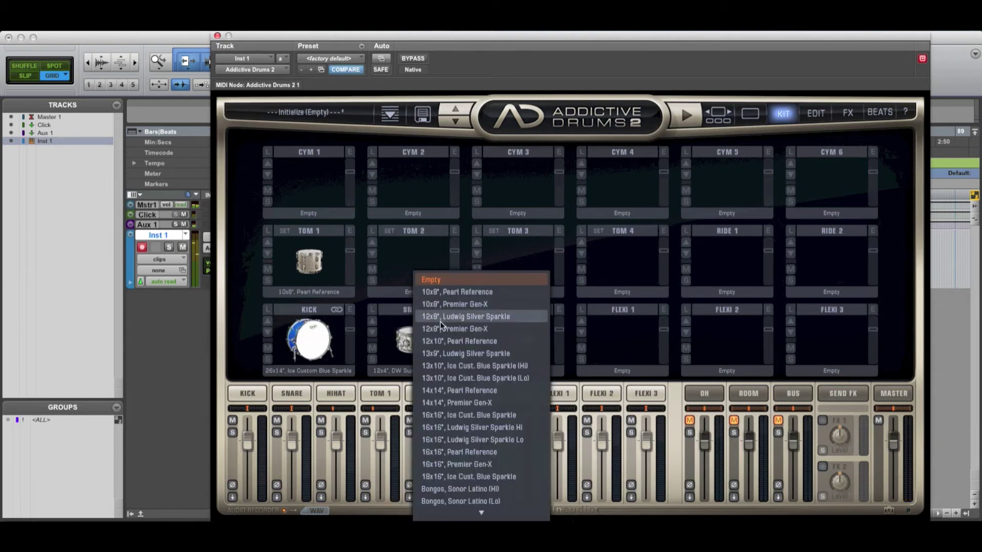
pyautogui.click(459, 341)
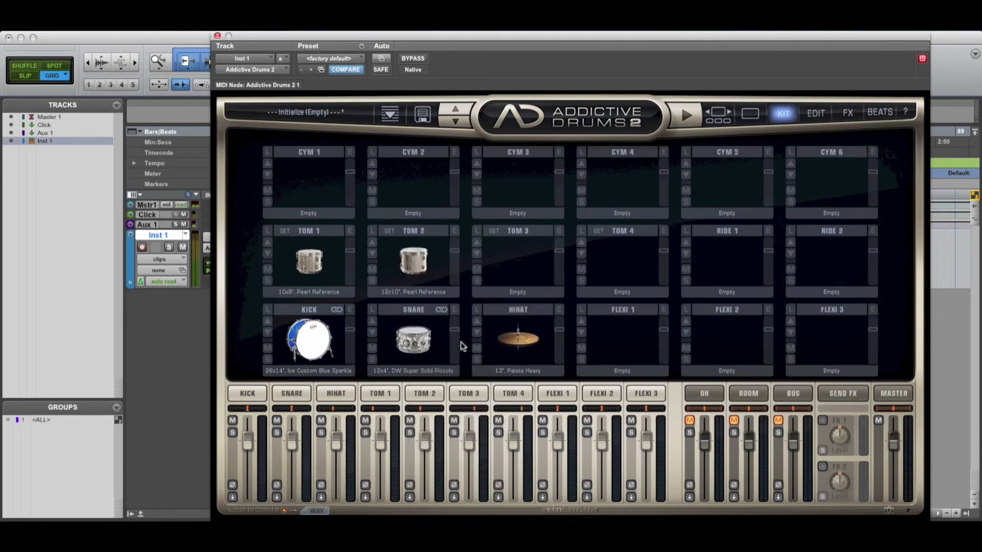
pyautogui.click(512, 293)
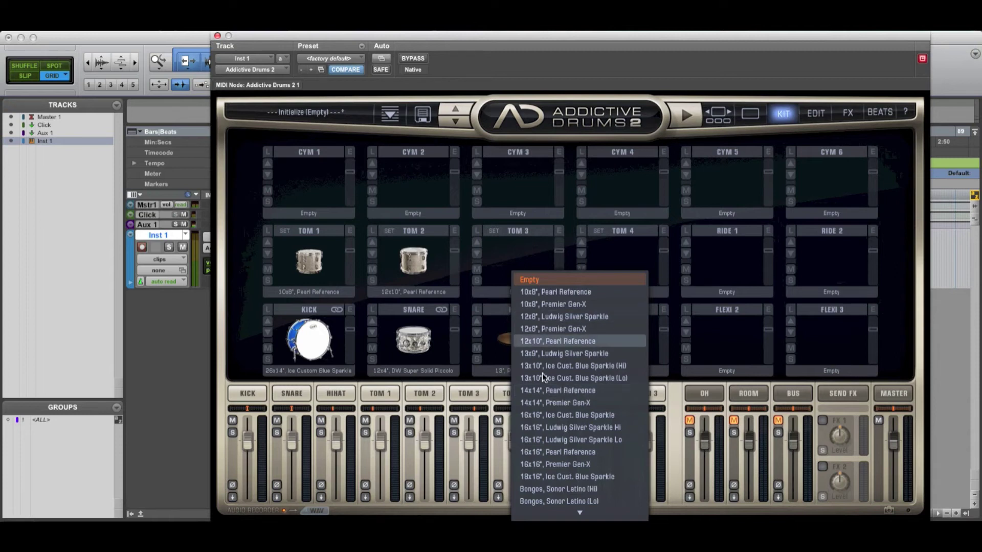
pyautogui.click(557, 390)
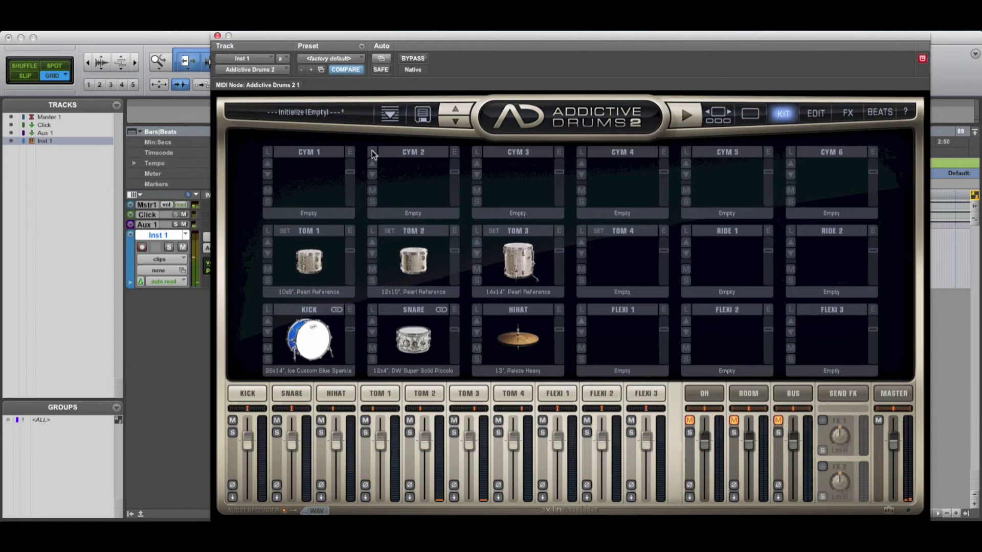
# Load the 16" Paiste 2002 Red crash into Cymbal 1 and unmute the overhead channel.
pyautogui.click(268, 176)
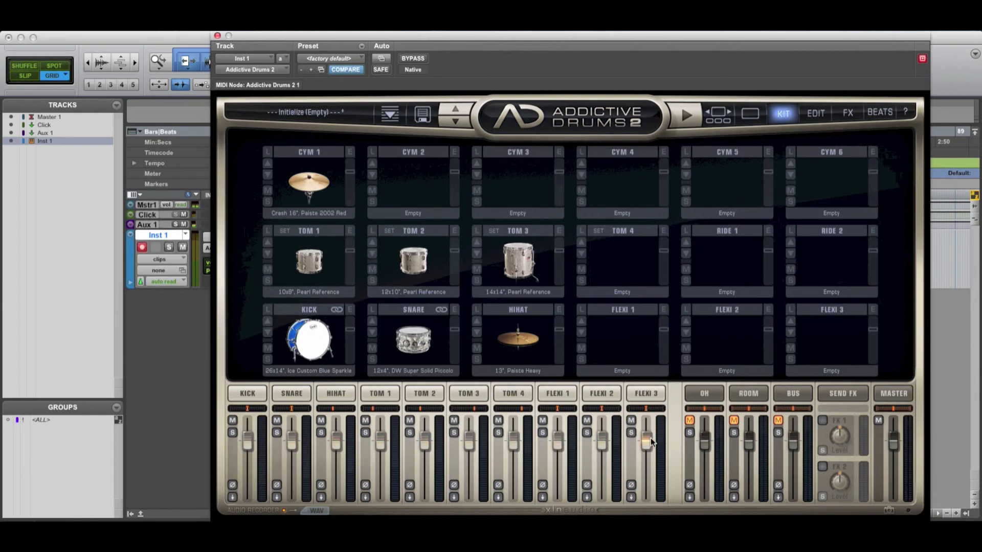
pyautogui.click(689, 420)
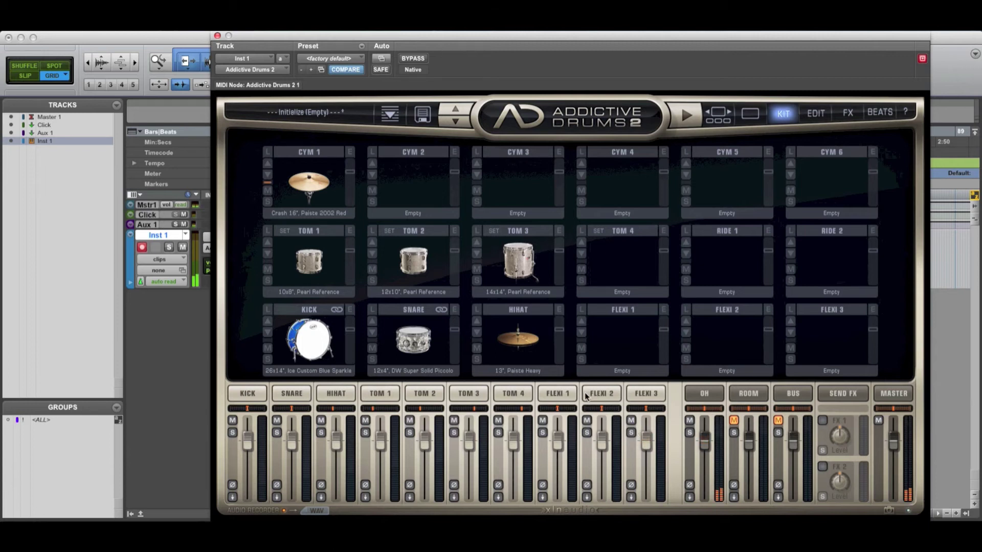
# Audition the Cymbal 1 crashes one after another from the 17" Paiste Sign. Fast to the 19" Zildjian K Dark Medium.
pyautogui.click(267, 175)
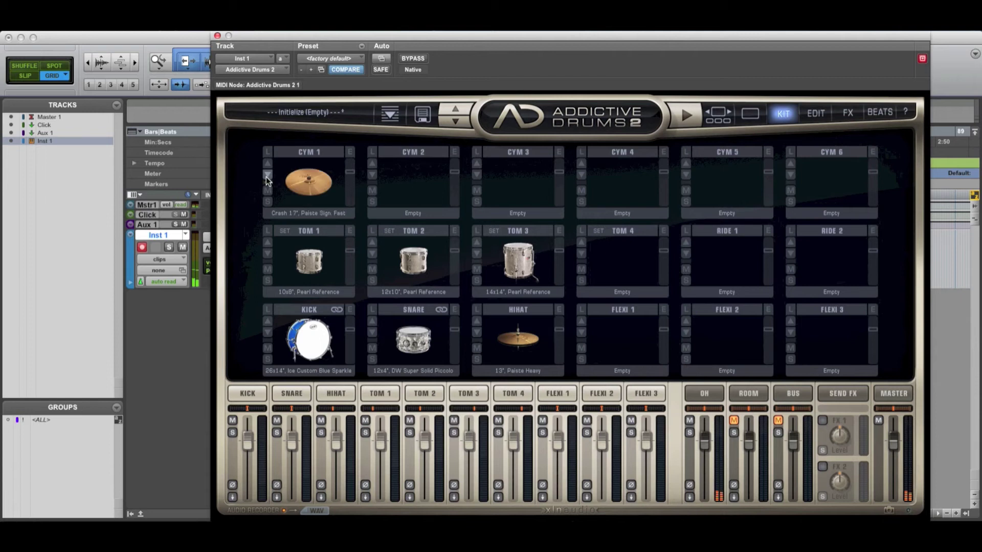
pyautogui.click(267, 175)
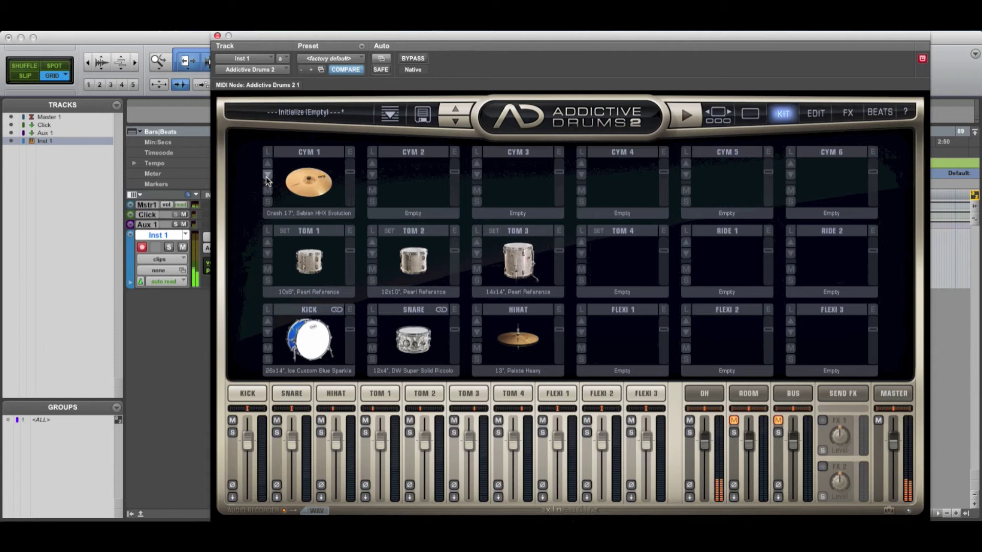
pyautogui.click(266, 175)
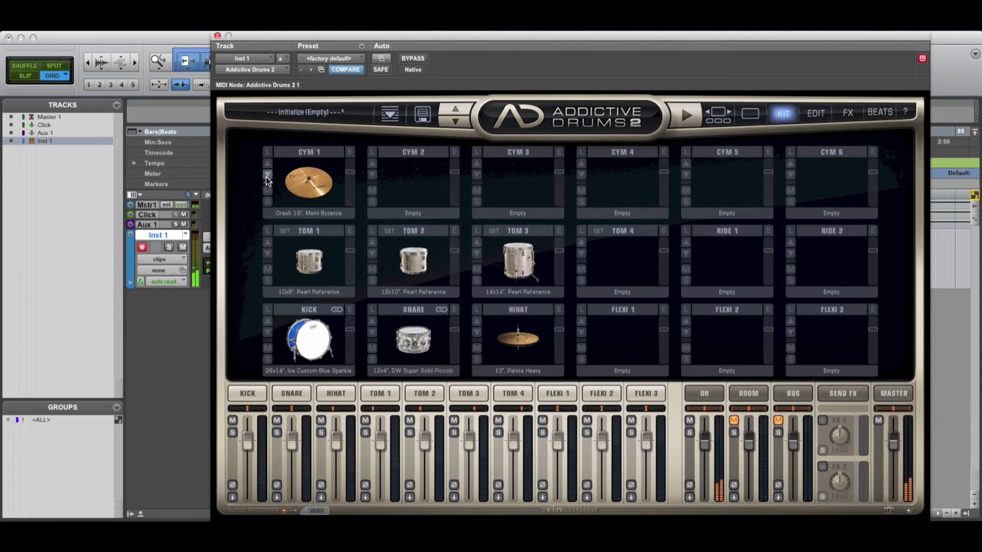
pyautogui.click(266, 175)
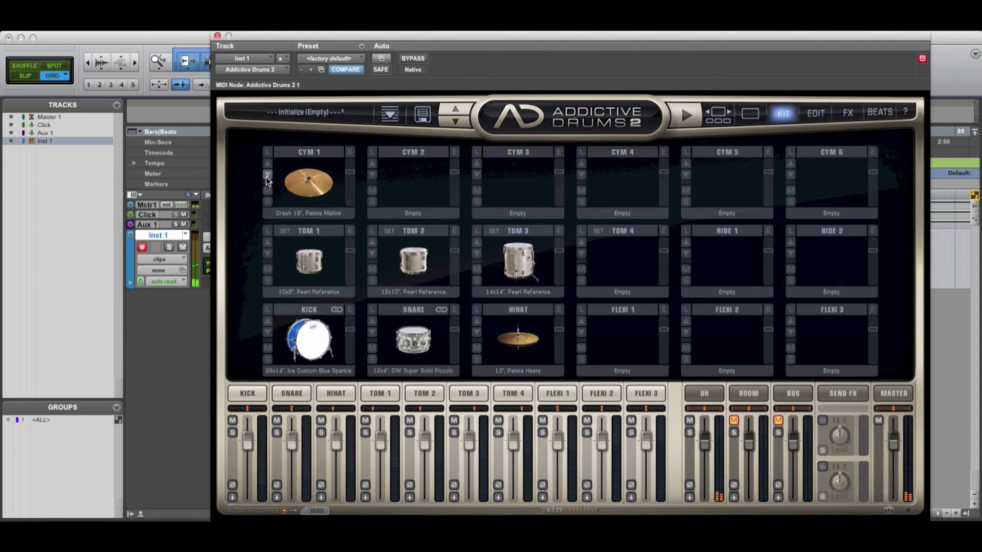
pyautogui.click(267, 175)
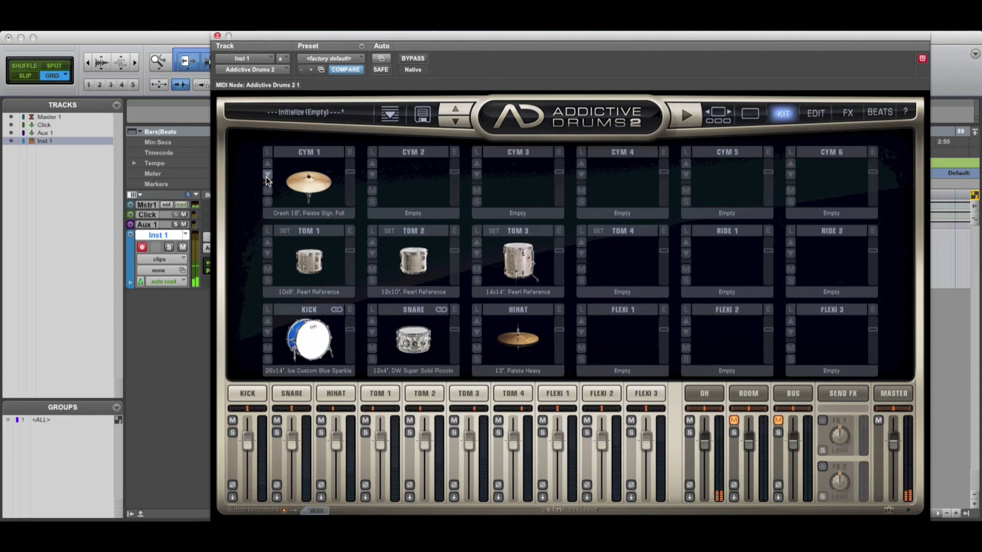
pyautogui.click(266, 176)
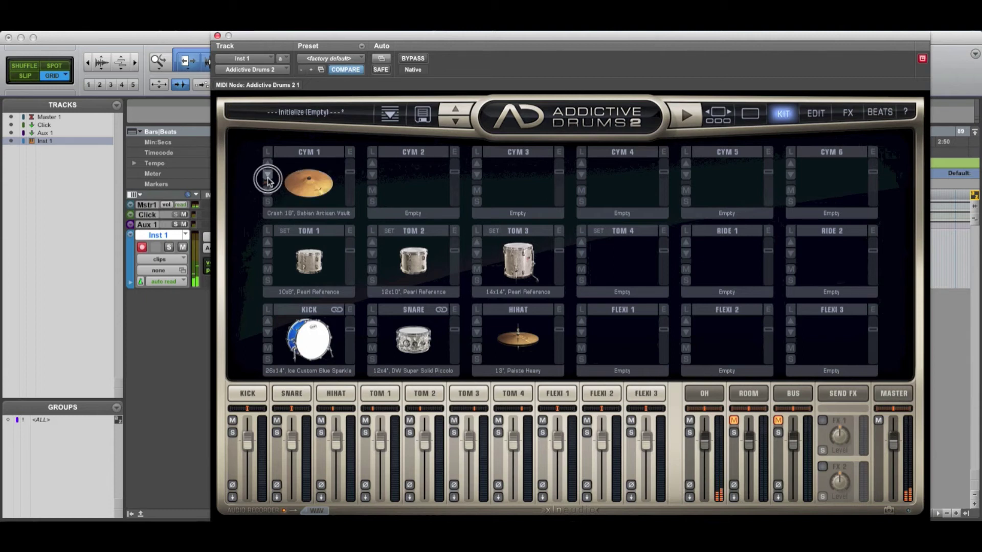
pyautogui.click(267, 176)
pyautogui.click(268, 177)
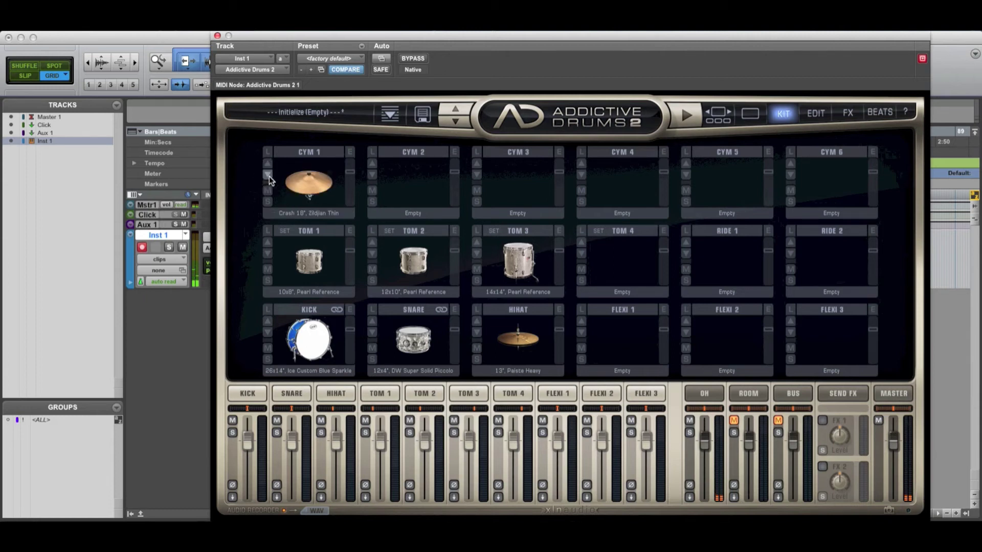
pyautogui.click(269, 175)
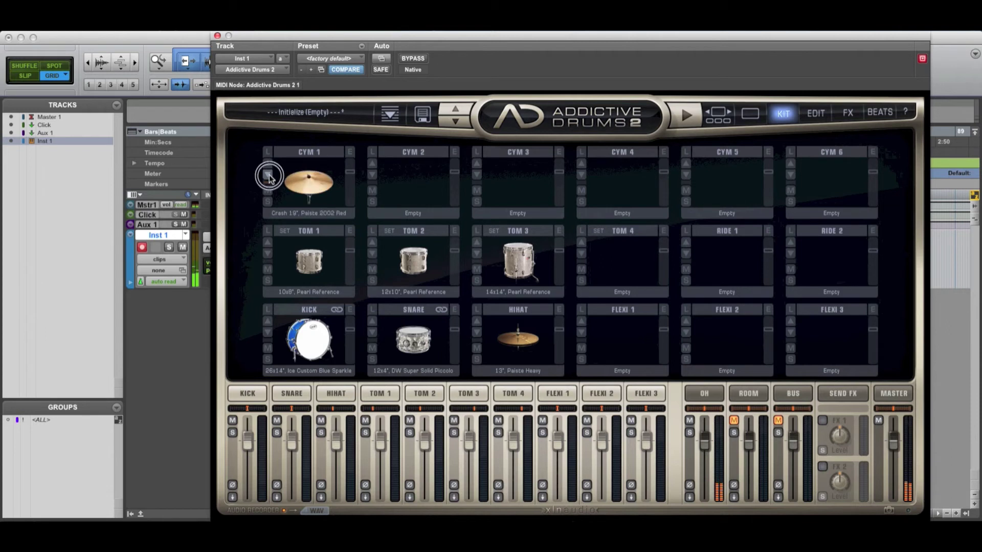
pyautogui.click(269, 174)
pyautogui.click(269, 174)
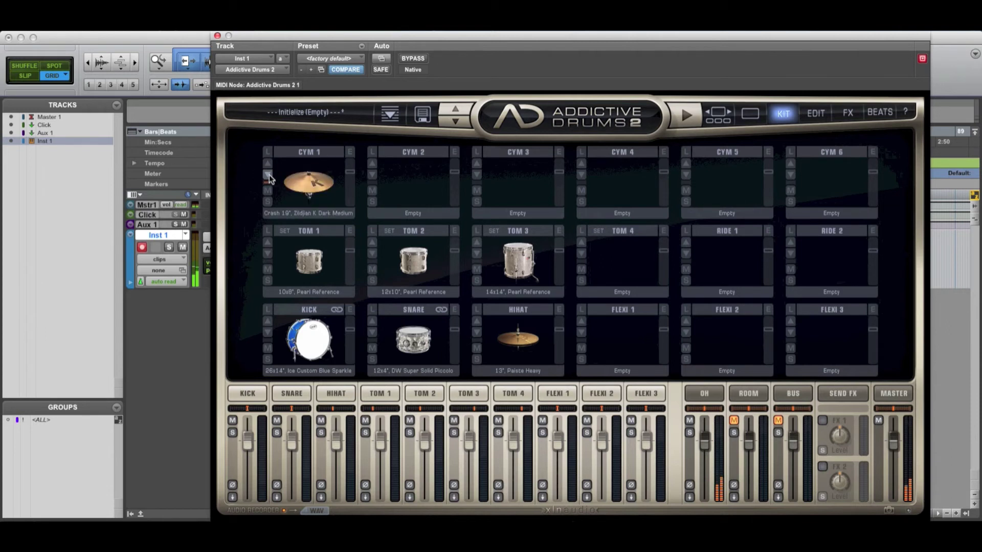
pyautogui.click(268, 164)
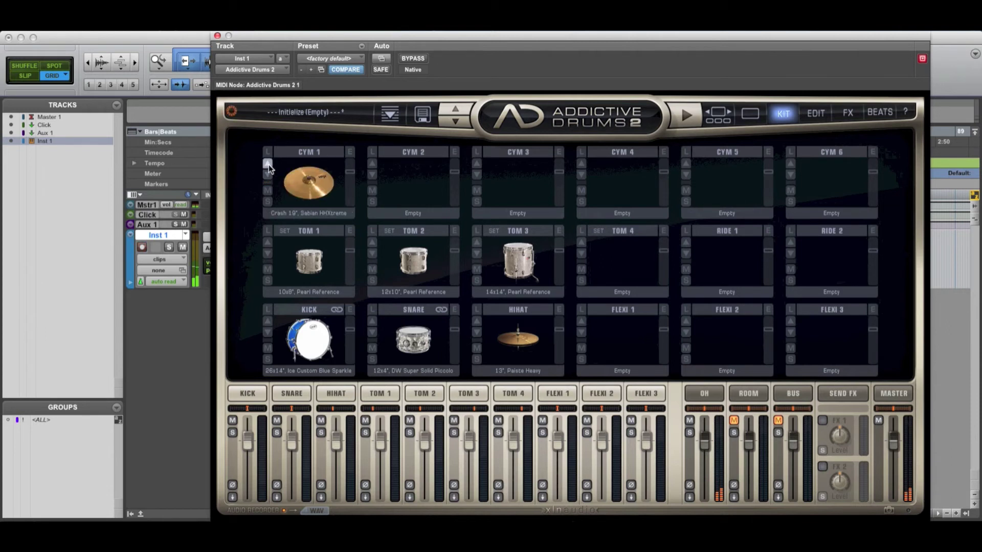
# Go back through the Cymbal 1 list and load the 16" Paiste 2002 Red crash.
pyautogui.click(294, 214)
pyautogui.scroll(1, 328, 237)
pyautogui.click(342, 235)
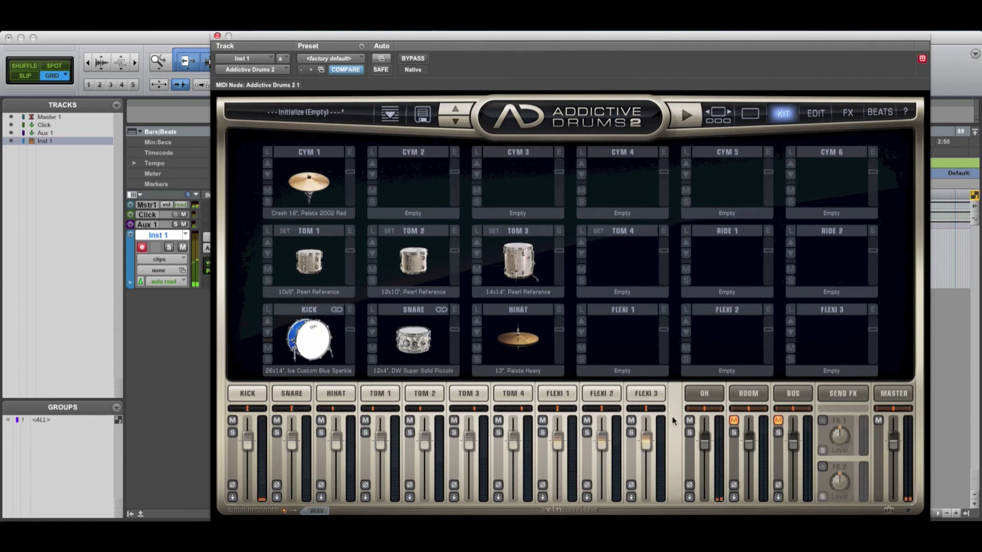
# Lower the overhead channel's level to about -12 dB.
pyautogui.moveTo(706, 442); pyautogui.dragTo(705, 463)
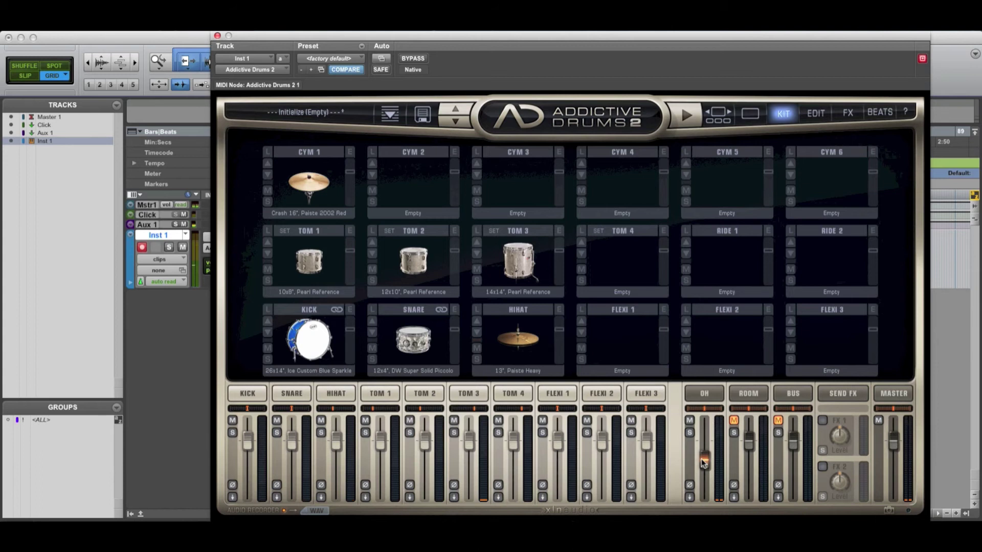
pyautogui.click(705, 459)
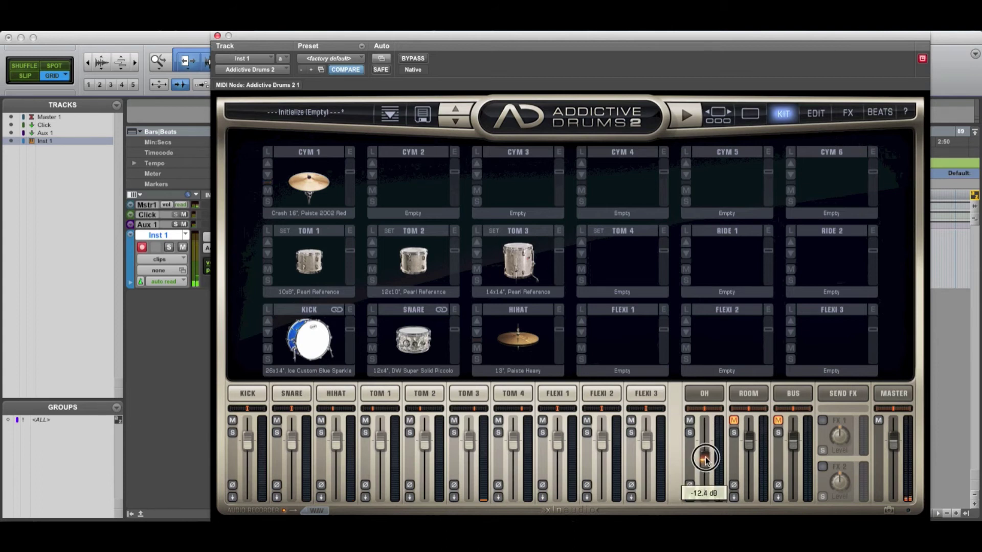
pyautogui.moveTo(705, 459); pyautogui.dragTo(705, 456)
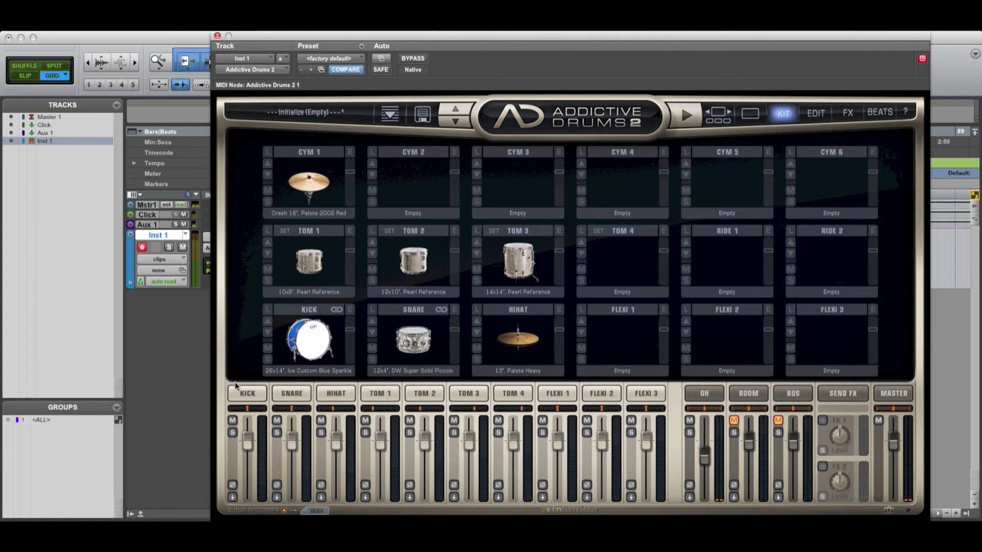
# Lower the hi-hat channel's level slightly and compare the kit with the overheads muted and unmuted.
pyautogui.click(384, 394)
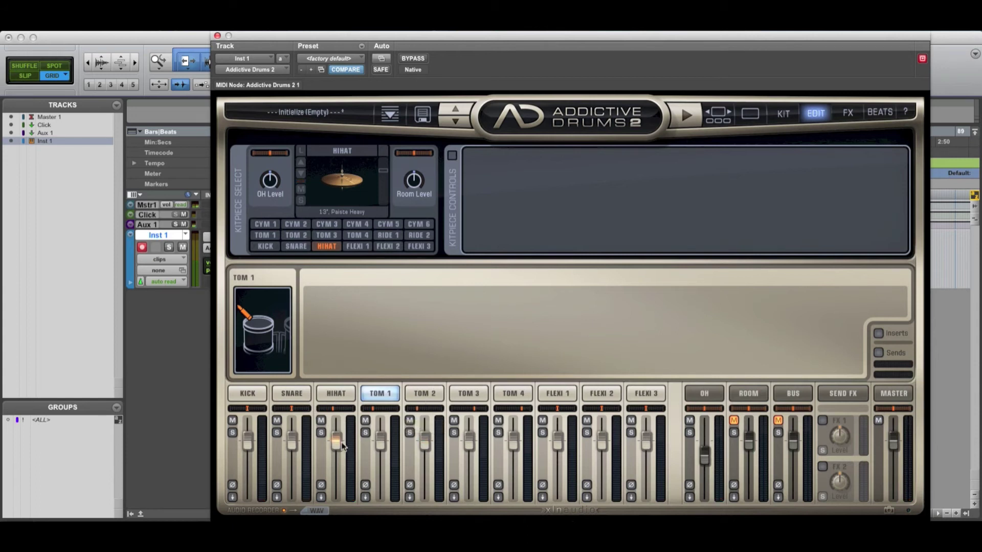
pyautogui.moveTo(339, 442); pyautogui.dragTo(339, 452)
pyautogui.click(689, 421)
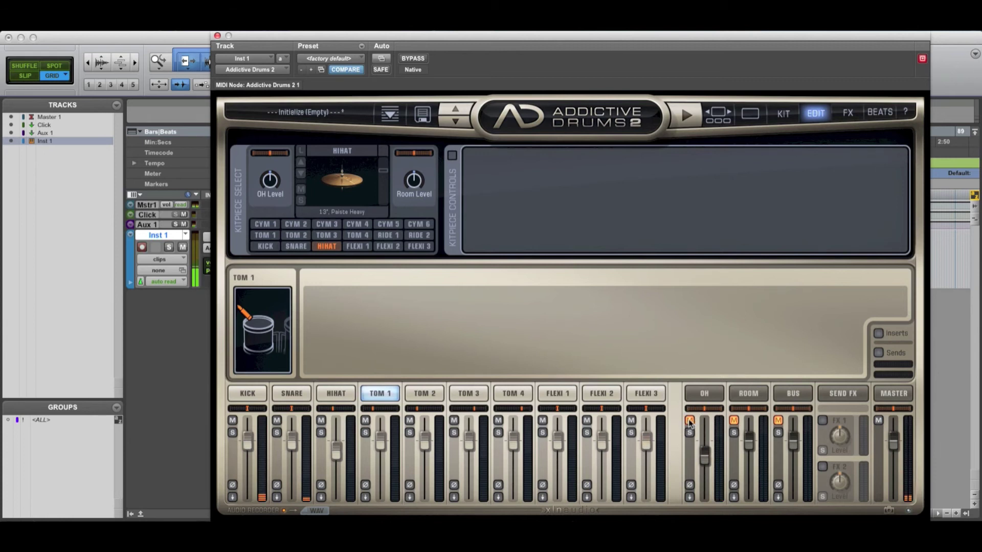
pyautogui.click(688, 421)
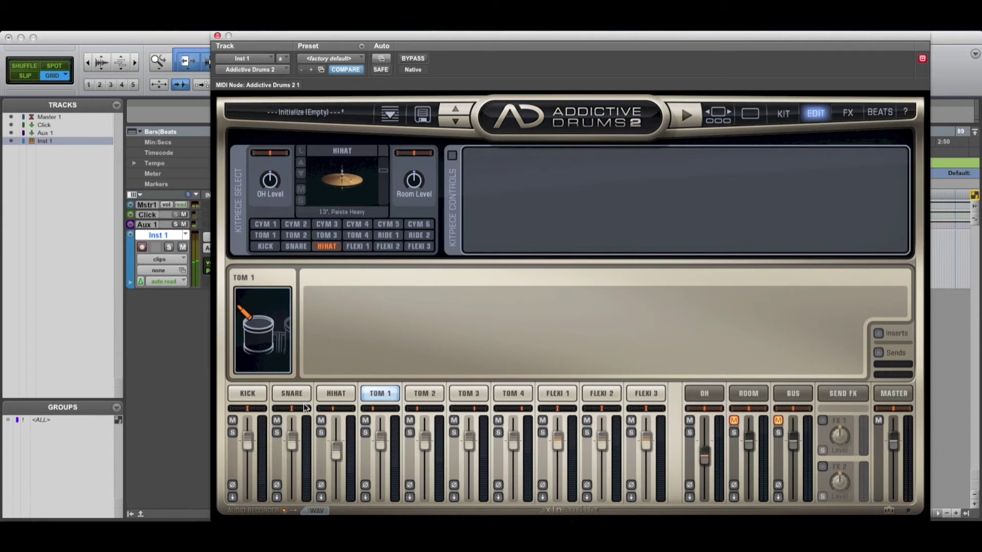
# Open the kick for editing, checking the kit overview before returning to its edit page.
pyautogui.click(243, 394)
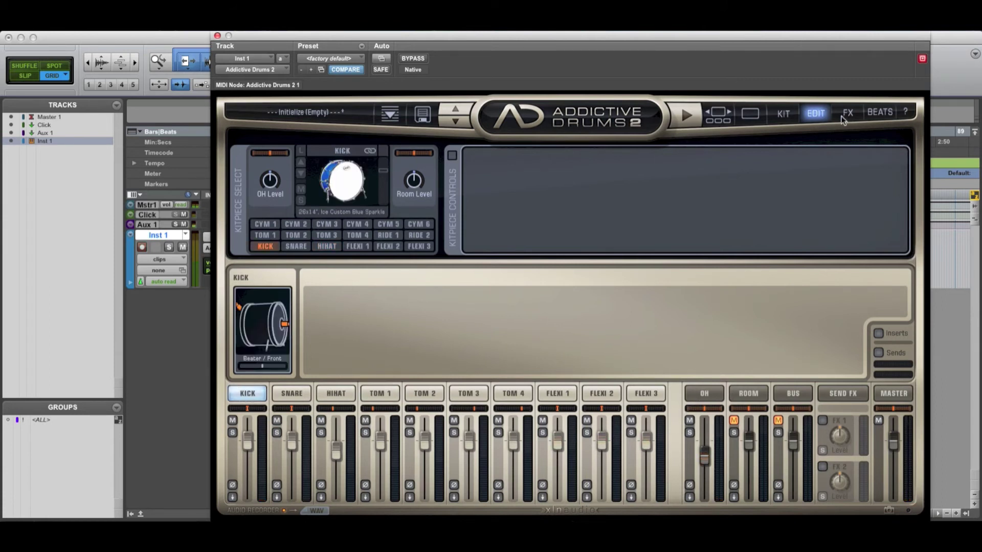
pyautogui.click(784, 114)
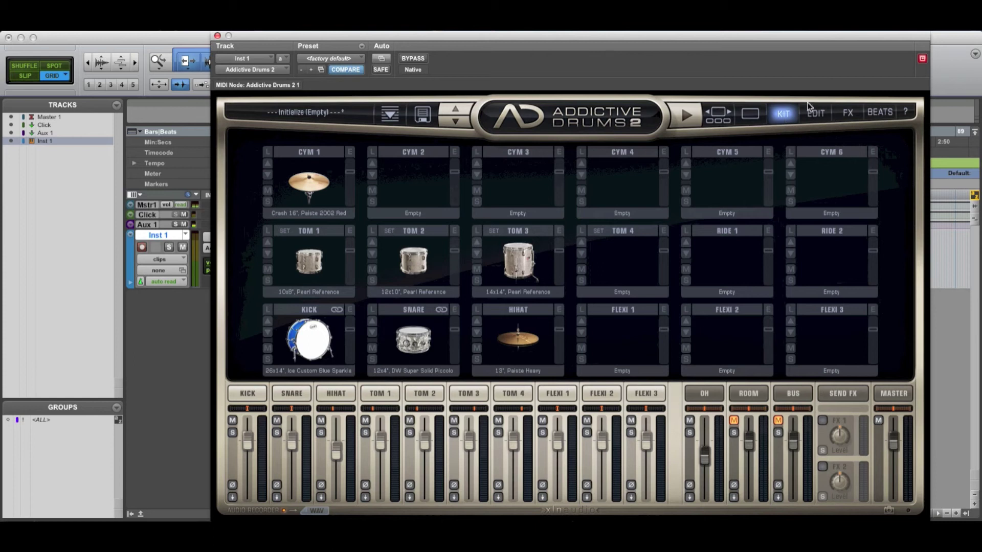
pyautogui.click(817, 116)
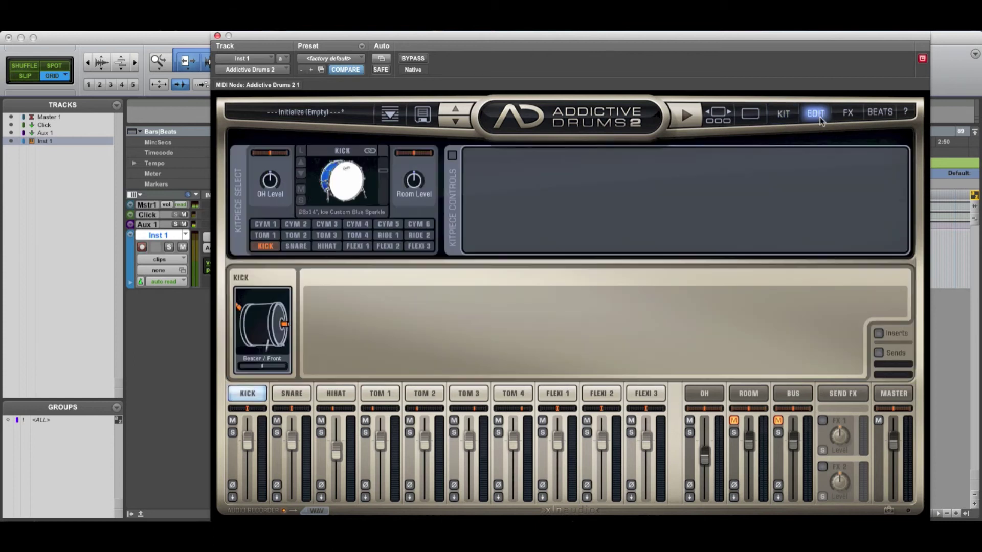
# Select the kick for editing and lower its overhead level.
pyautogui.click(288, 403)
pyautogui.click(250, 395)
pyautogui.moveTo(270, 182); pyautogui.dragTo(267, 225)
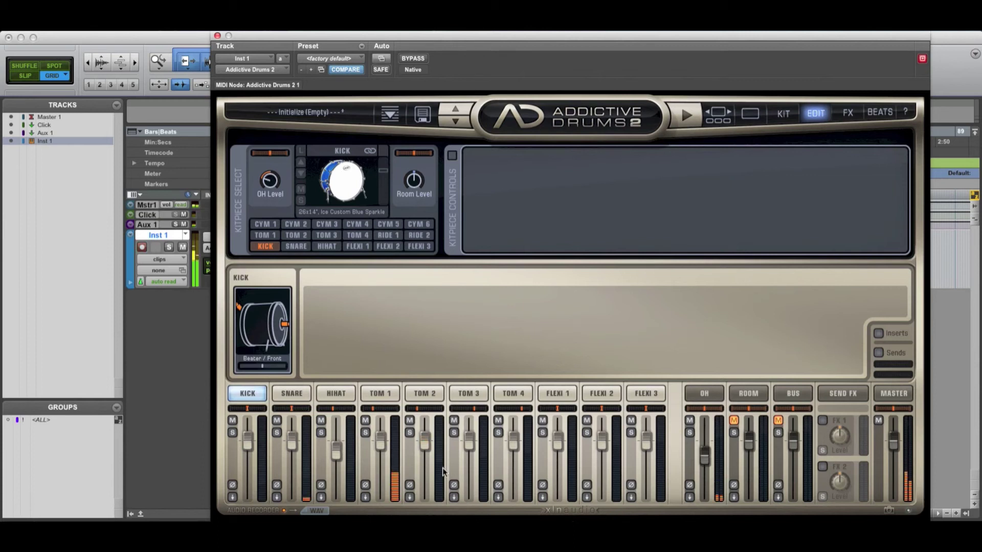
# Enable Tom 1's kitpiece controls with the response section switched off and the volume envelope switched on.
pyautogui.click(384, 400)
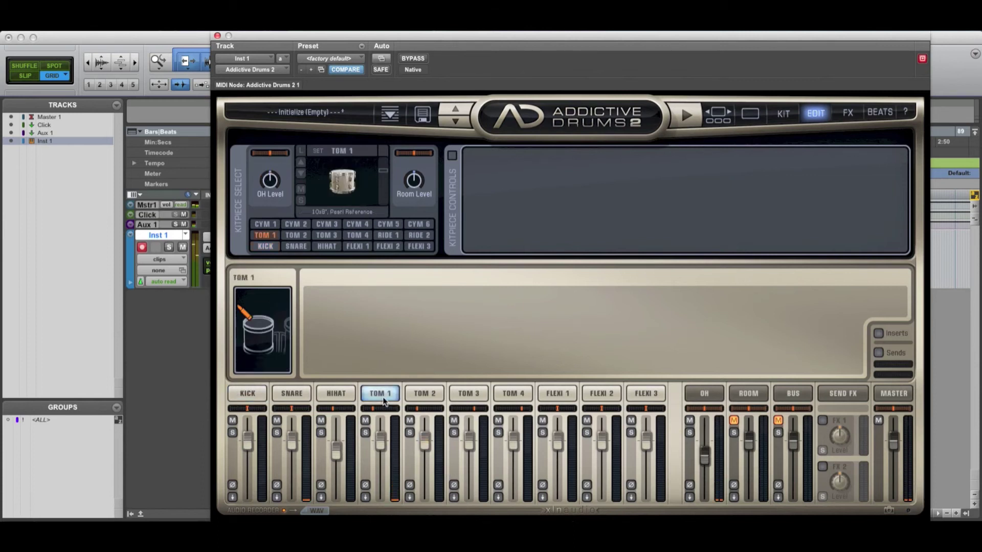
pyautogui.click(452, 156)
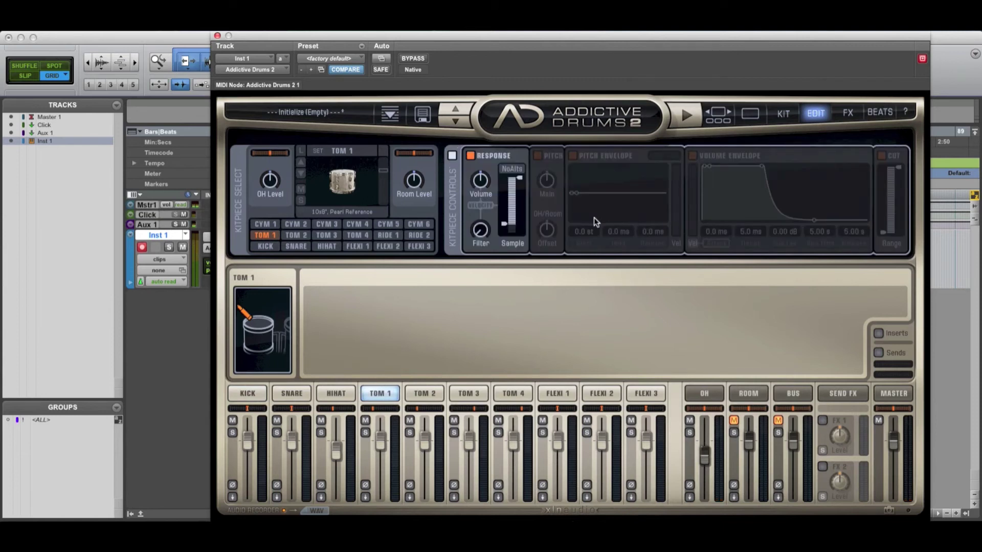
pyautogui.click(471, 157)
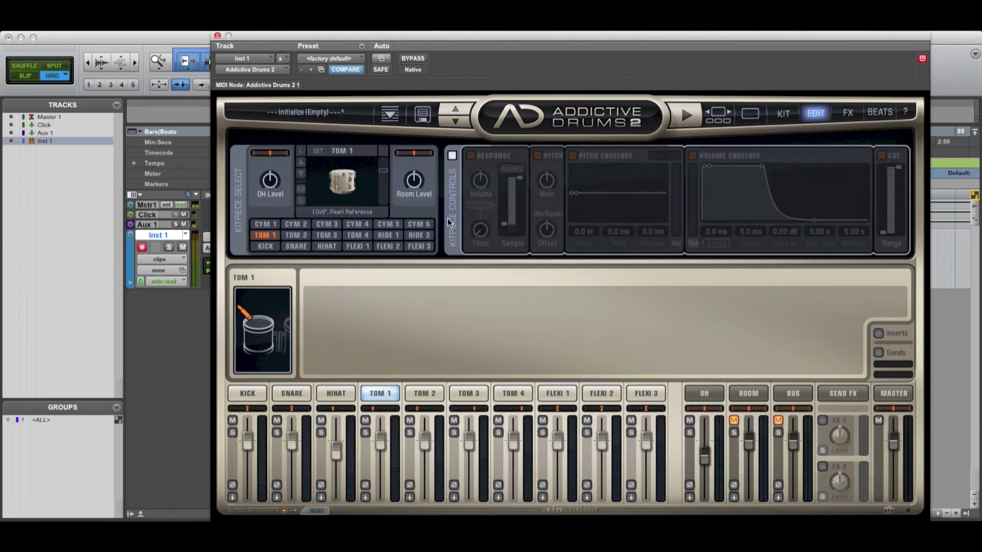
pyautogui.click(452, 156)
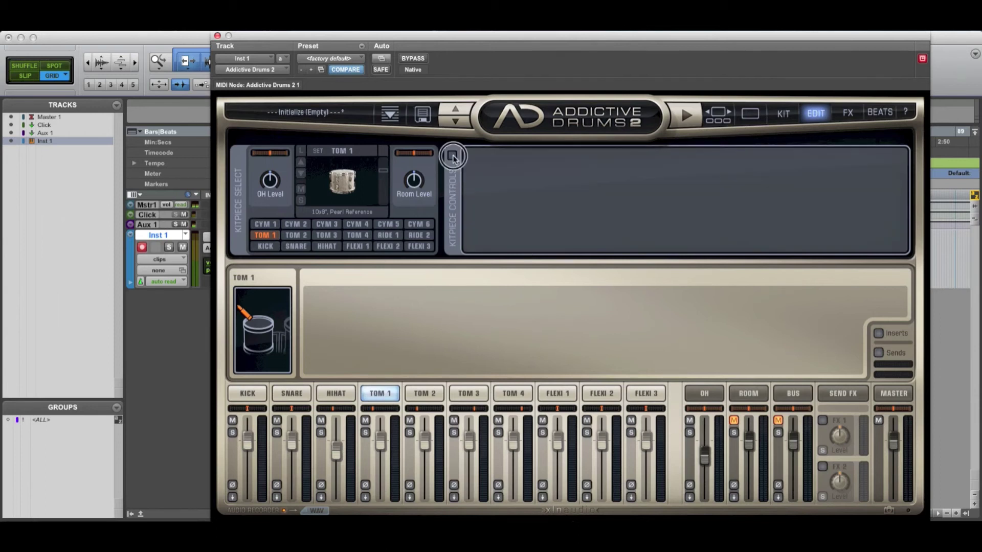
pyautogui.click(452, 156)
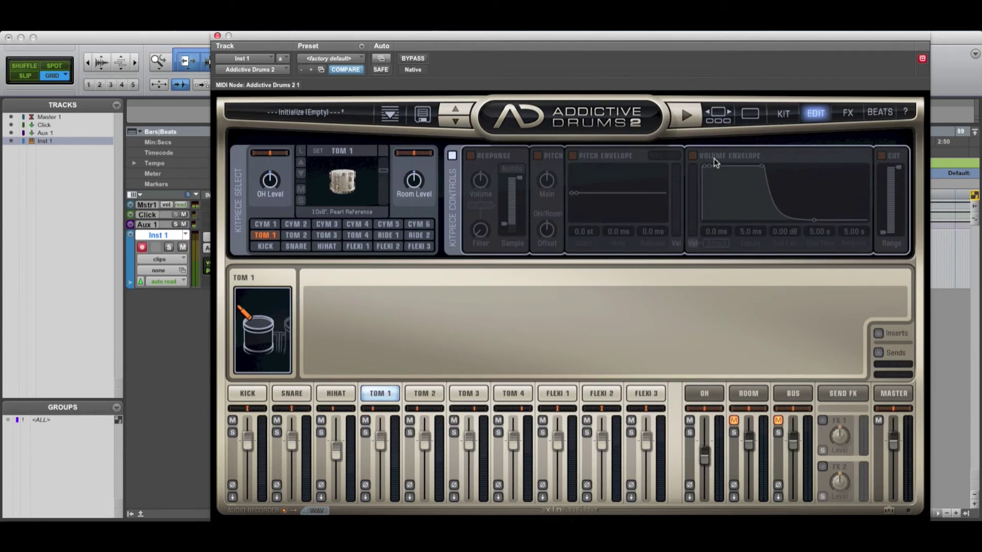
pyautogui.click(696, 155)
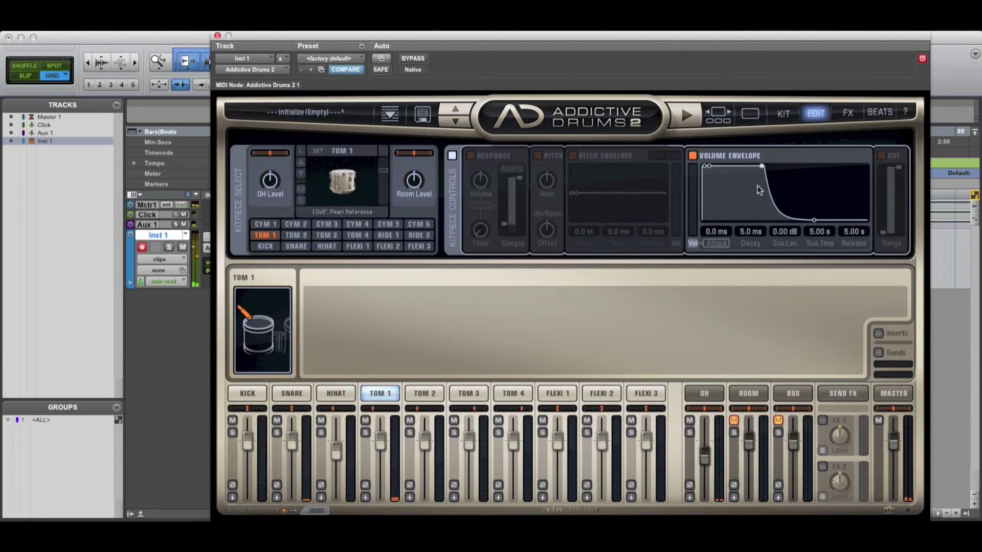
# Shape Tom 1's volume envelope to 127 ms decay, -4.98 dB sustain level, 59.3 ms sustain time and 2.60 s release.
pyautogui.moveTo(710, 166); pyautogui.dragTo(725, 182)
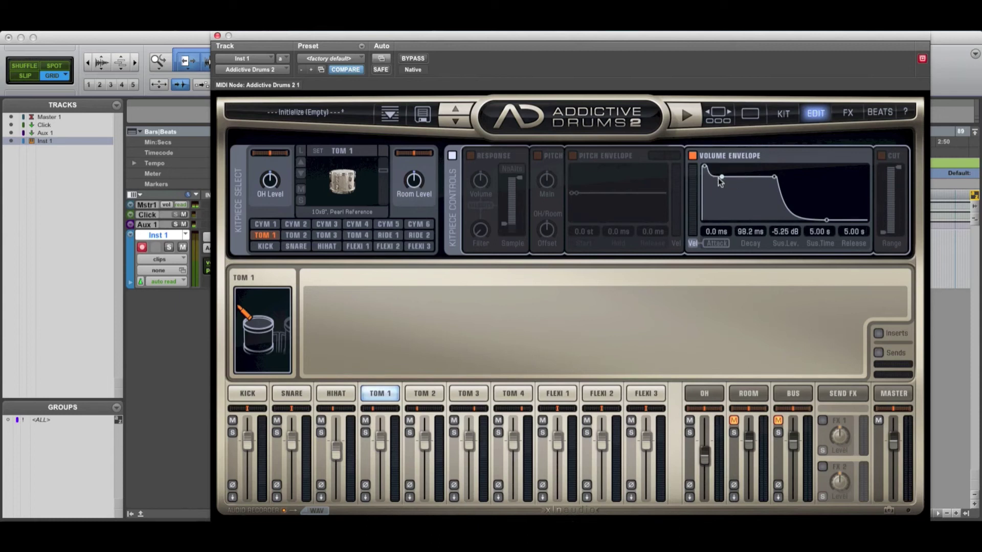
pyautogui.moveTo(775, 178); pyautogui.dragTo(731, 181)
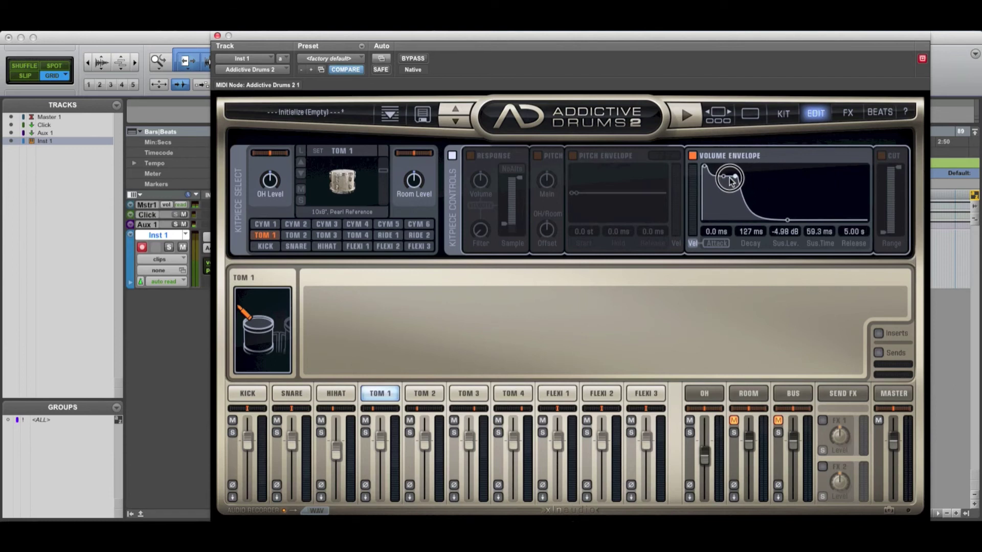
pyautogui.moveTo(788, 220); pyautogui.dragTo(778, 220)
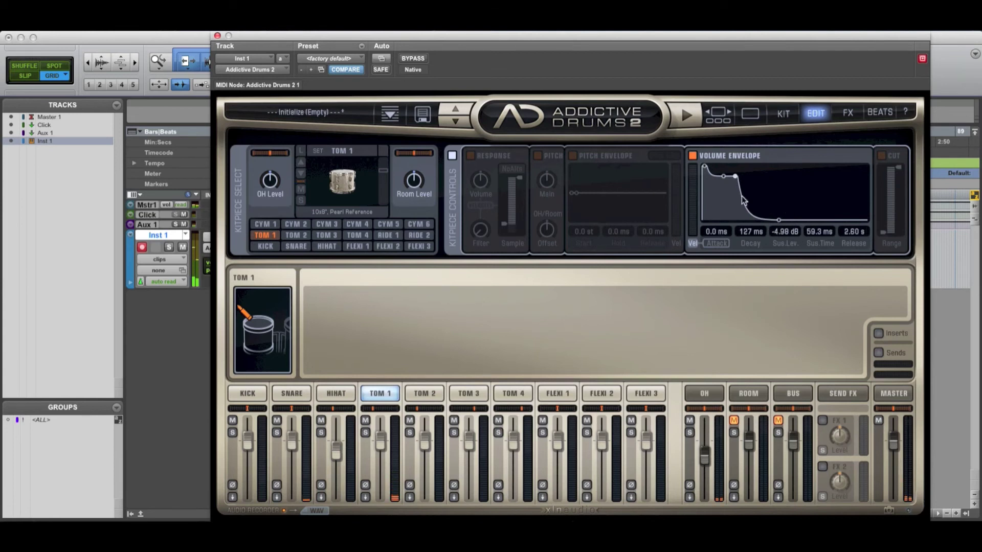
# Compare Tom 1 with its volume envelope off and on, and shorten its sustain time to 19.3 ms and release to 1.87 s.
pyautogui.click(692, 156)
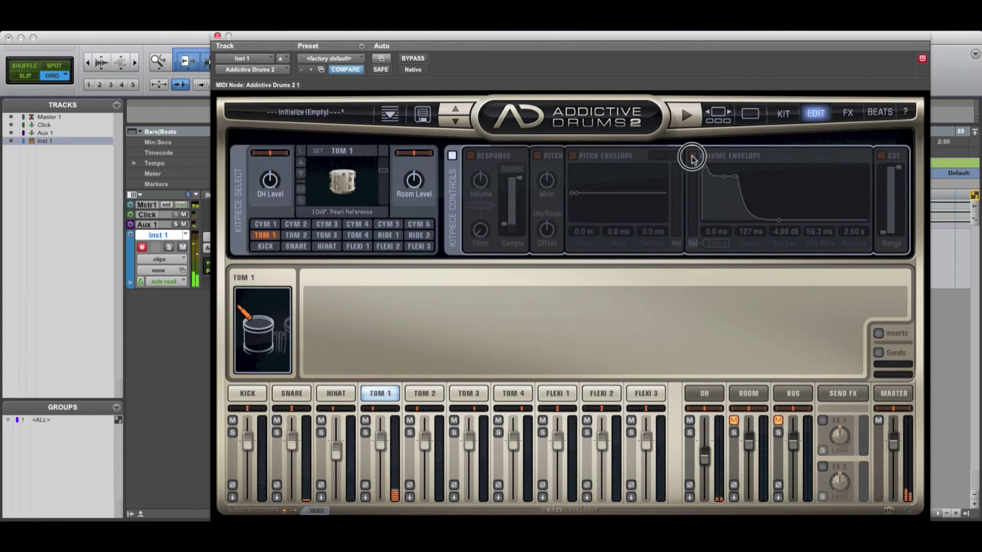
pyautogui.click(693, 156)
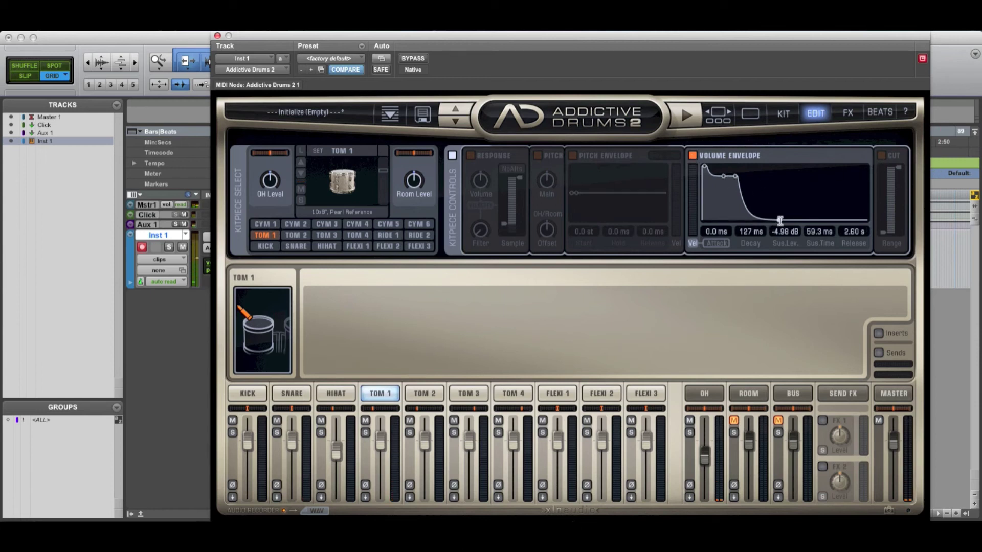
pyautogui.moveTo(778, 220); pyautogui.dragTo(773, 222)
pyautogui.moveTo(735, 177); pyautogui.dragTo(727, 180)
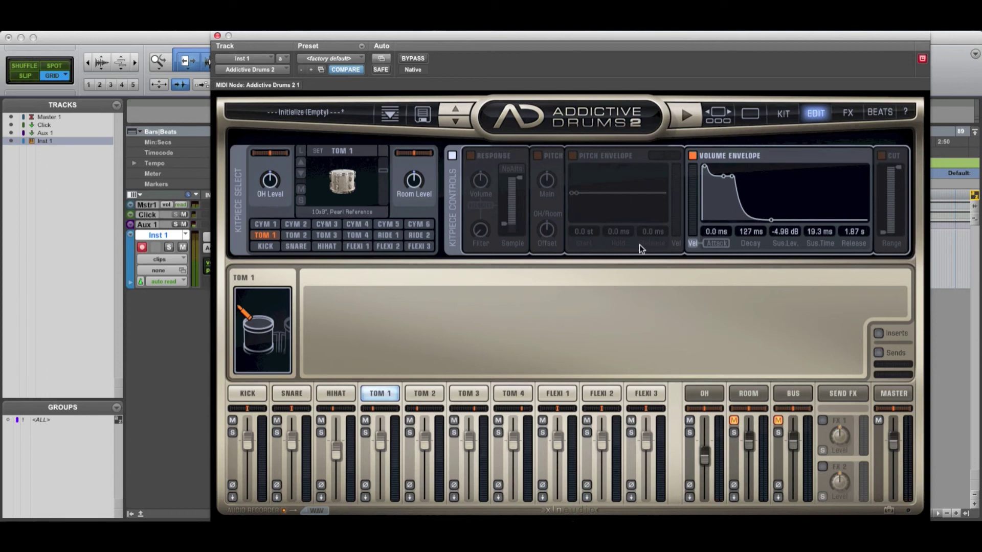
# Switch on Tom 2's volume envelope with 173 ms decay, -4.72 dB sustain level, 170 ms sustain time and 1.52 s release.
pyautogui.click(422, 394)
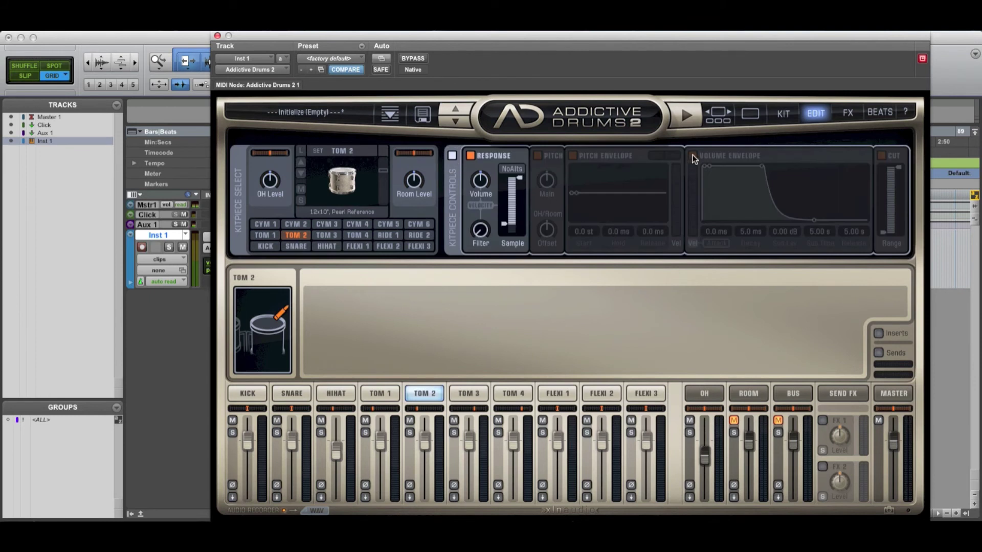
pyautogui.click(693, 156)
pyautogui.moveTo(711, 167); pyautogui.dragTo(779, 220)
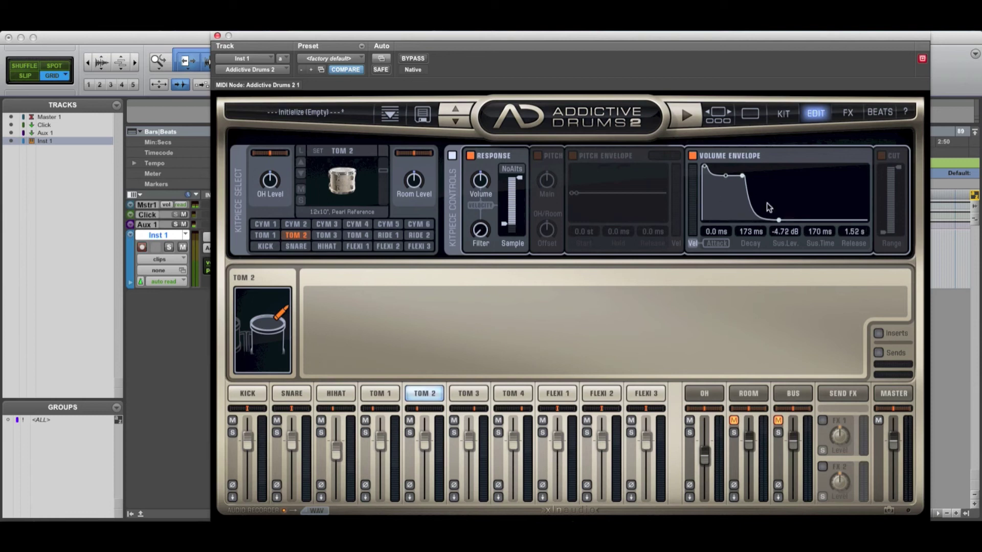
# Compare Tom 2 without its envelope and refine it to 186 ms decay, -6.58 dB sustain level, 59.3 ms sustain time and 1.16 s release.
pyautogui.click(693, 156)
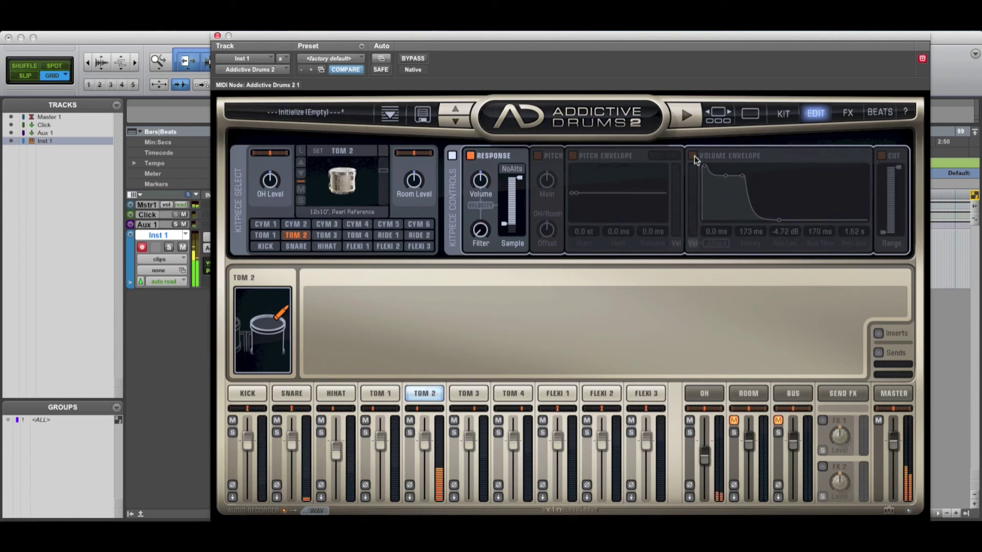
pyautogui.click(693, 156)
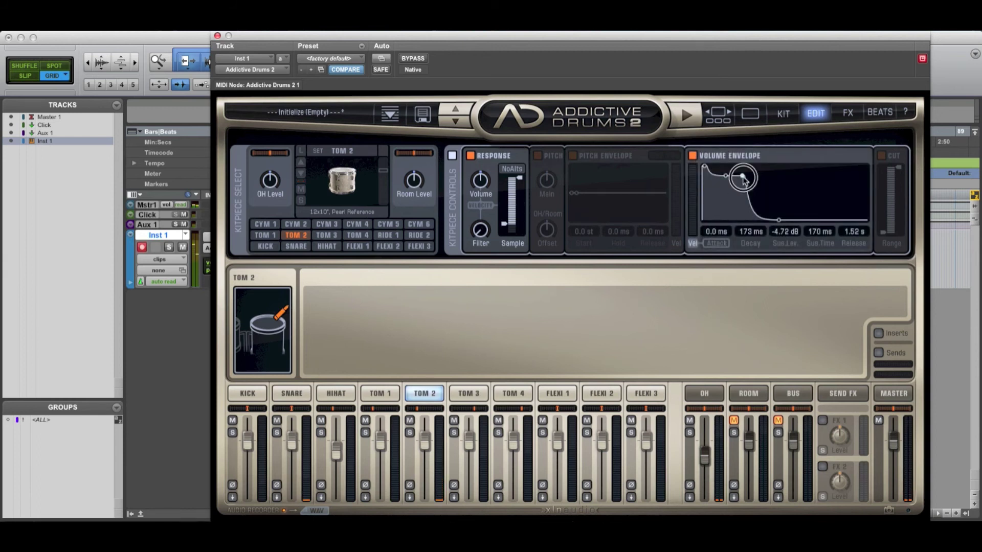
pyautogui.moveTo(742, 176); pyautogui.dragTo(727, 185)
pyautogui.moveTo(774, 223); pyautogui.dragTo(773, 224)
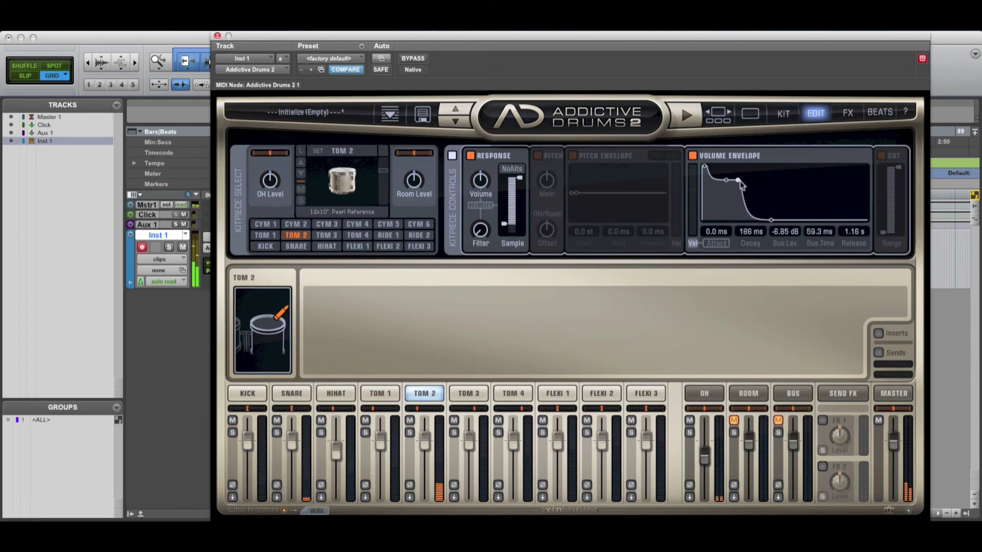
pyautogui.moveTo(724, 183); pyautogui.dragTo(729, 185)
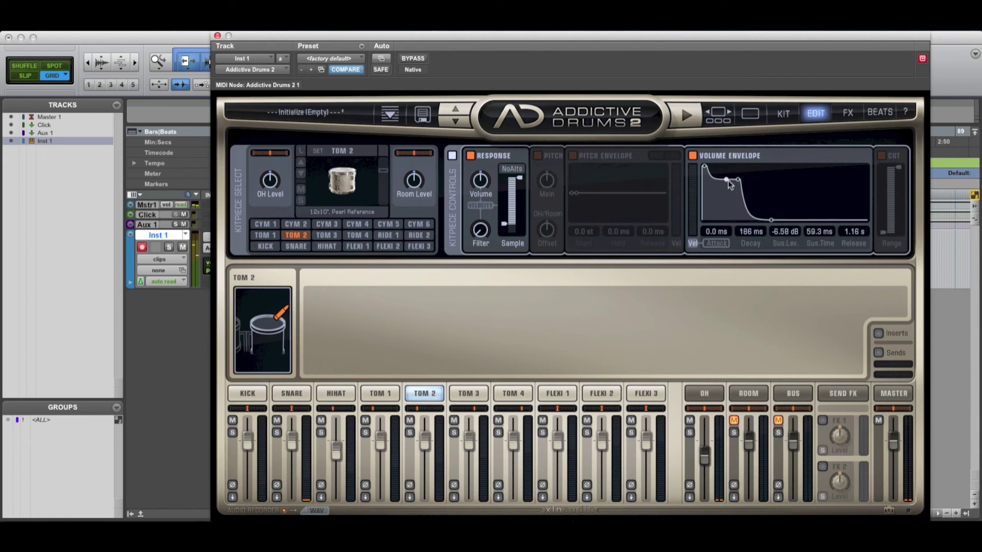
# Enable Tom 3's kitpiece controls and volume envelope, setting the sustain time to 677 ms and the release to 2.71 s.
pyautogui.click(481, 393)
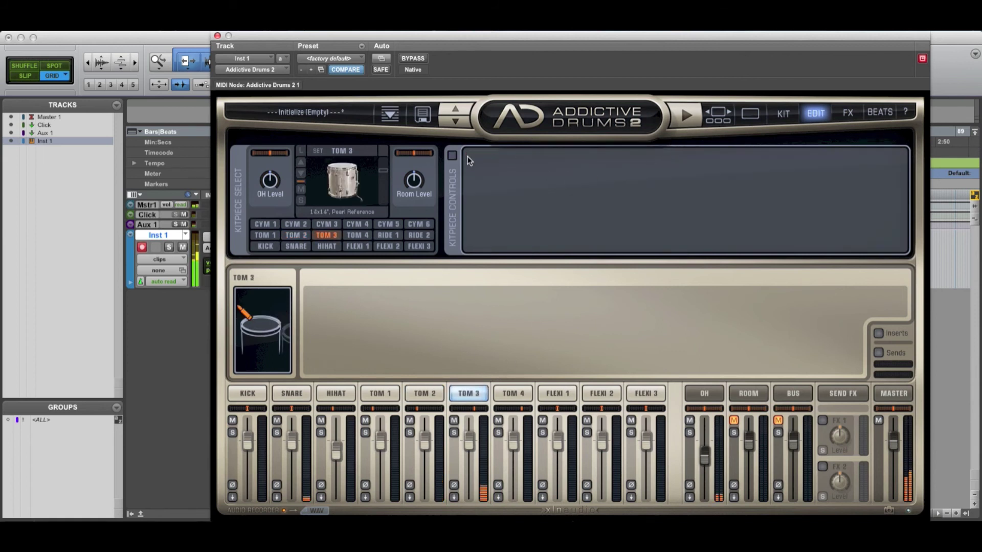
pyautogui.click(453, 155)
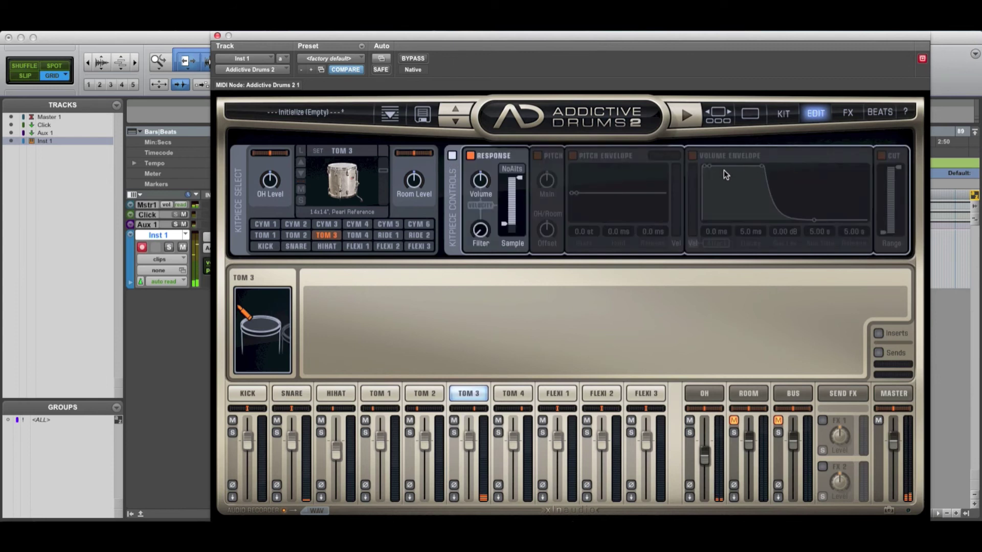
pyautogui.click(693, 155)
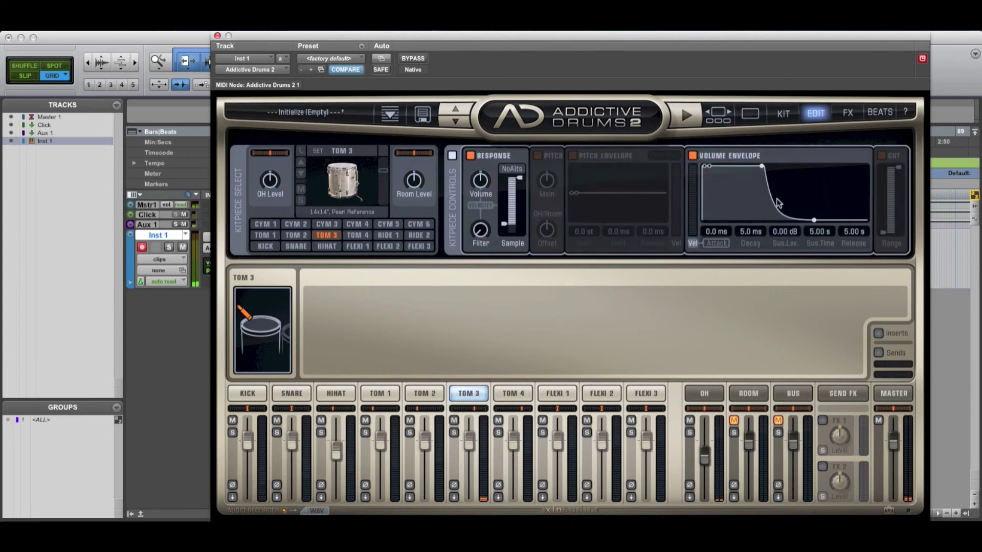
pyautogui.moveTo(763, 170); pyautogui.dragTo(744, 168)
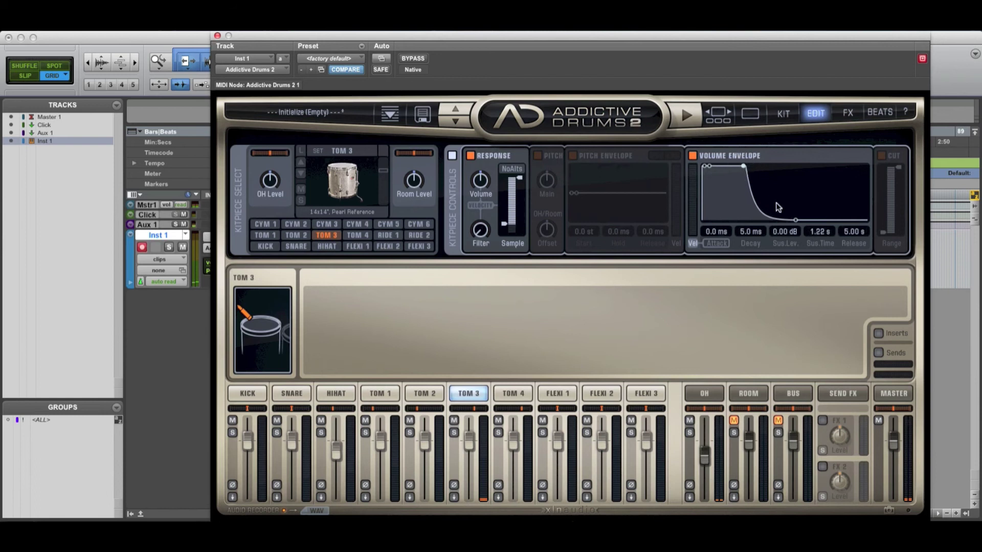
pyautogui.moveTo(796, 221); pyautogui.dragTo(787, 221)
pyautogui.moveTo(744, 169); pyautogui.dragTo(736, 170)
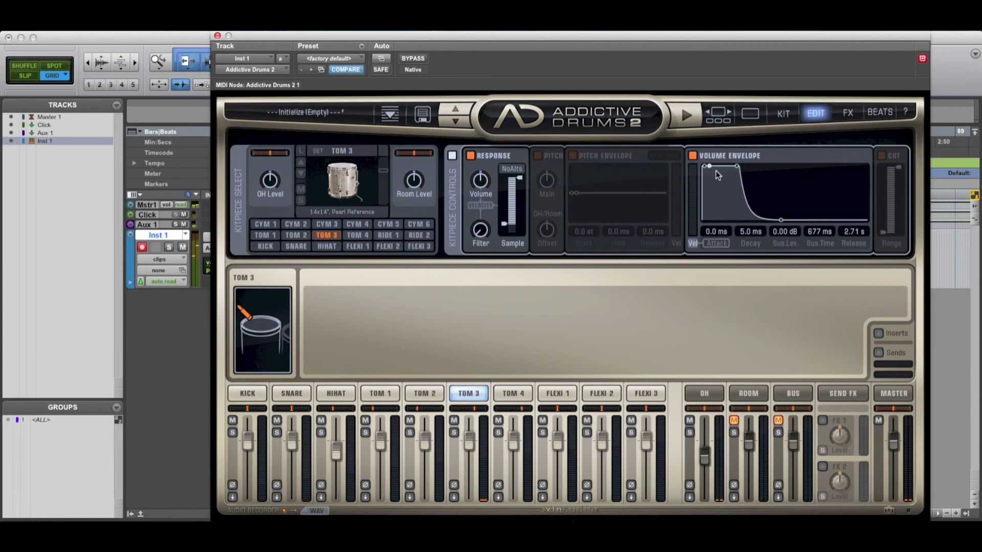
# Refine Tom 3's envelope to 33.2 ms decay, -3.14 dB sustain level, 204 ms sustain time and 1.22 s release, and trim the tom channel levels slightly.
pyautogui.moveTo(712, 171); pyautogui.dragTo(730, 167)
pyautogui.moveTo(777, 221); pyautogui.dragTo(761, 221)
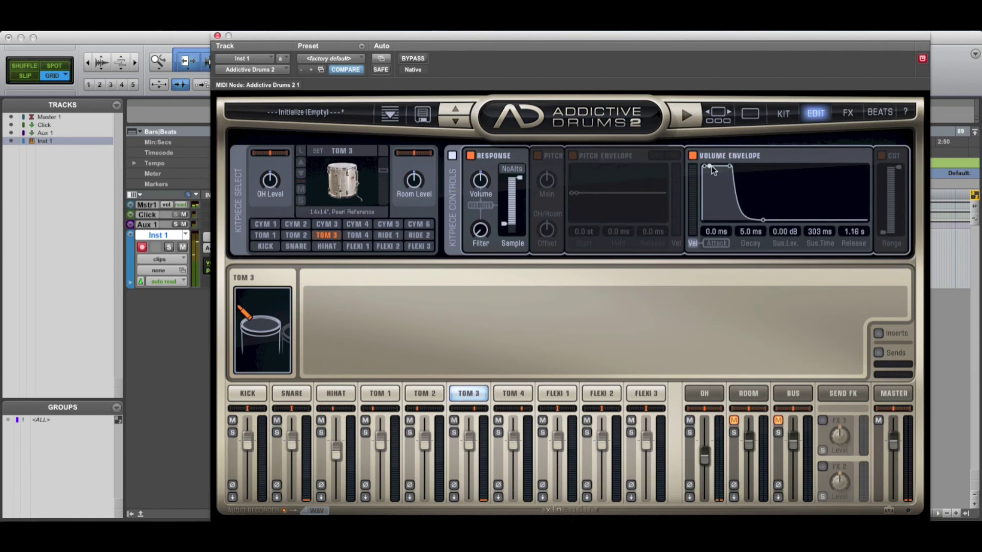
pyautogui.moveTo(712, 167); pyautogui.dragTo(734, 175)
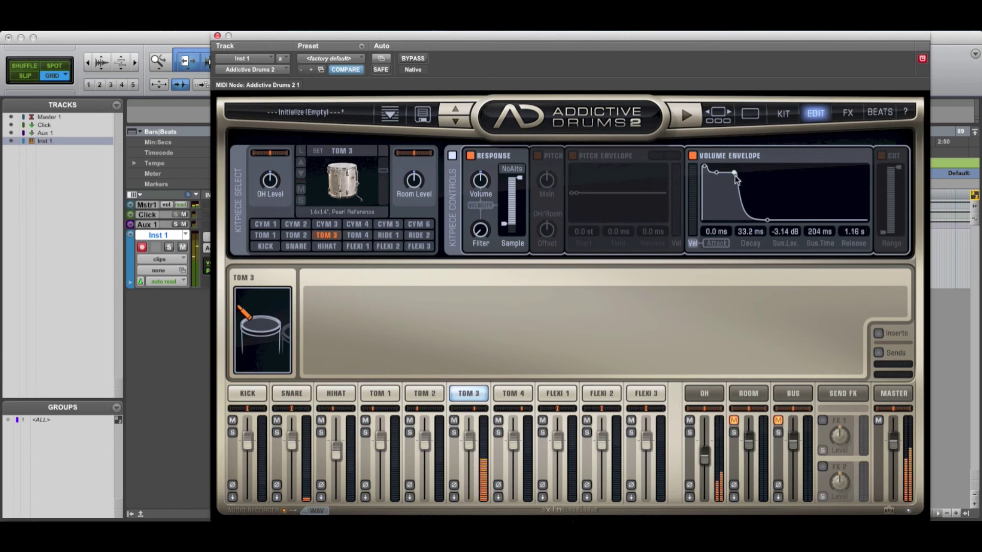
pyautogui.moveTo(768, 220); pyautogui.dragTo(769, 219)
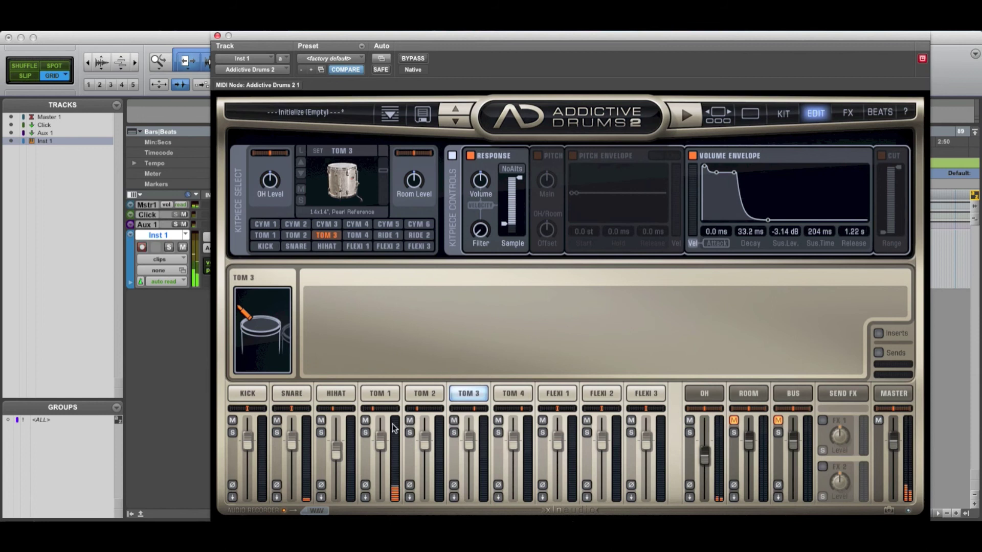
pyautogui.moveTo(379, 437); pyautogui.dragTo(469, 444)
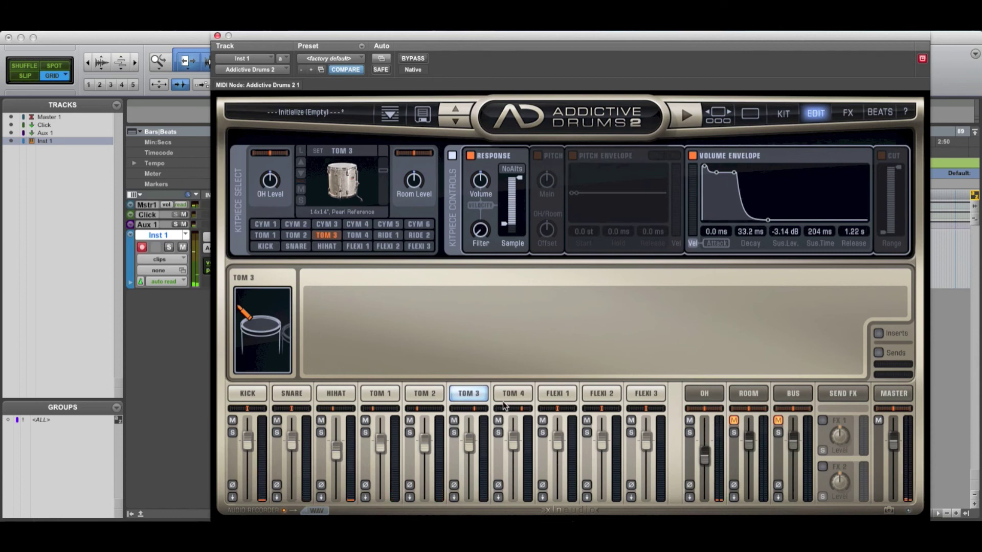
# Review the kick and Tom 1 edit settings, and inspect the kick's insert effects before switching them back off.
pyautogui.click(250, 393)
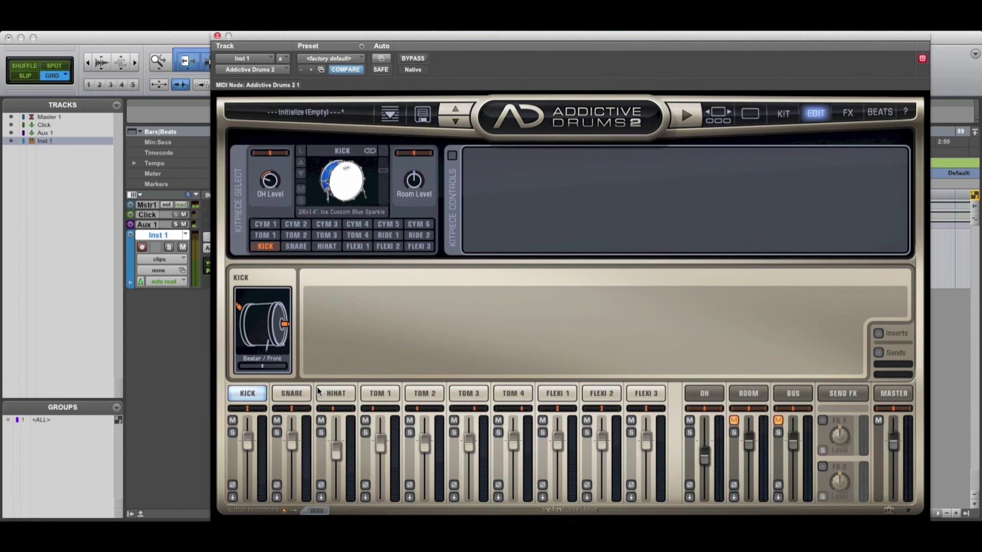
pyautogui.click(371, 395)
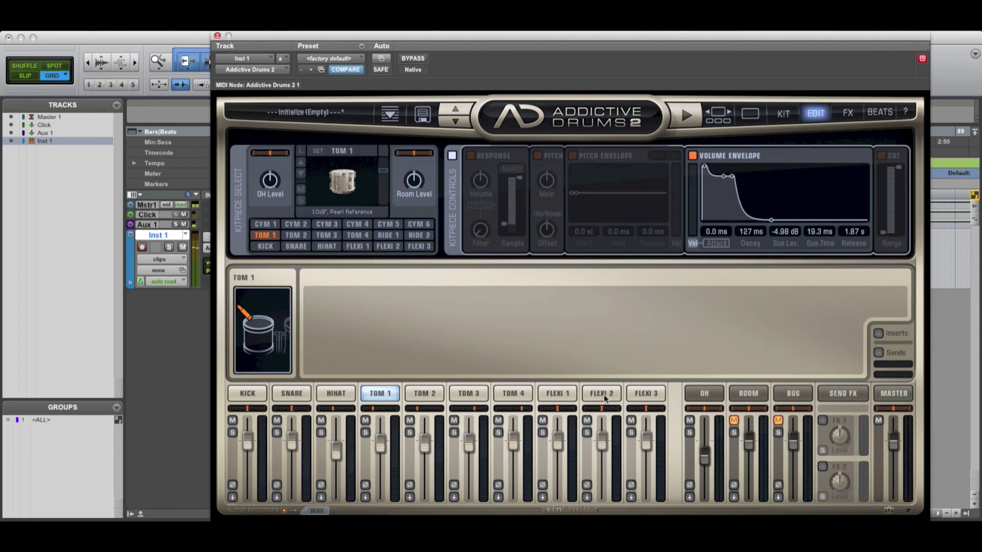
pyautogui.click(252, 397)
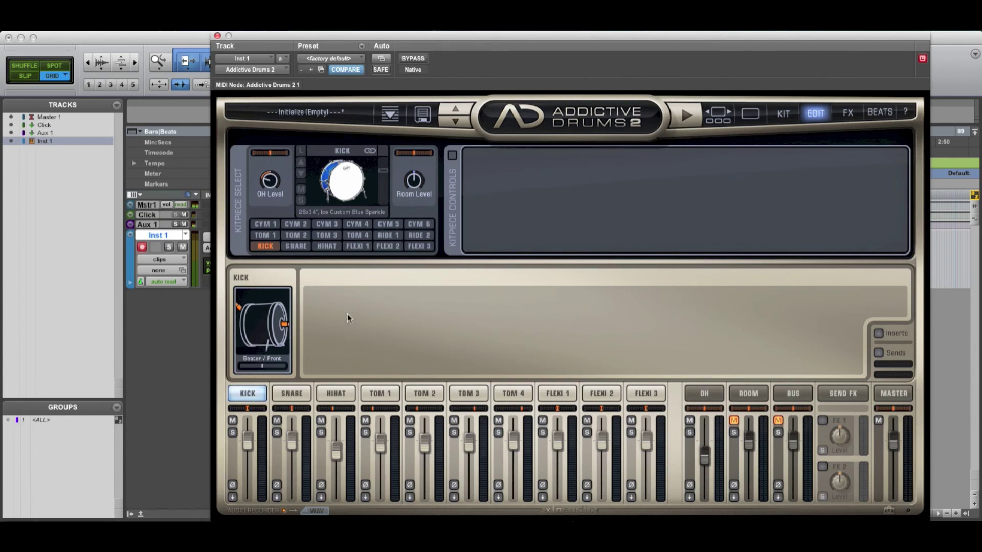
pyautogui.click(245, 396)
pyautogui.click(878, 335)
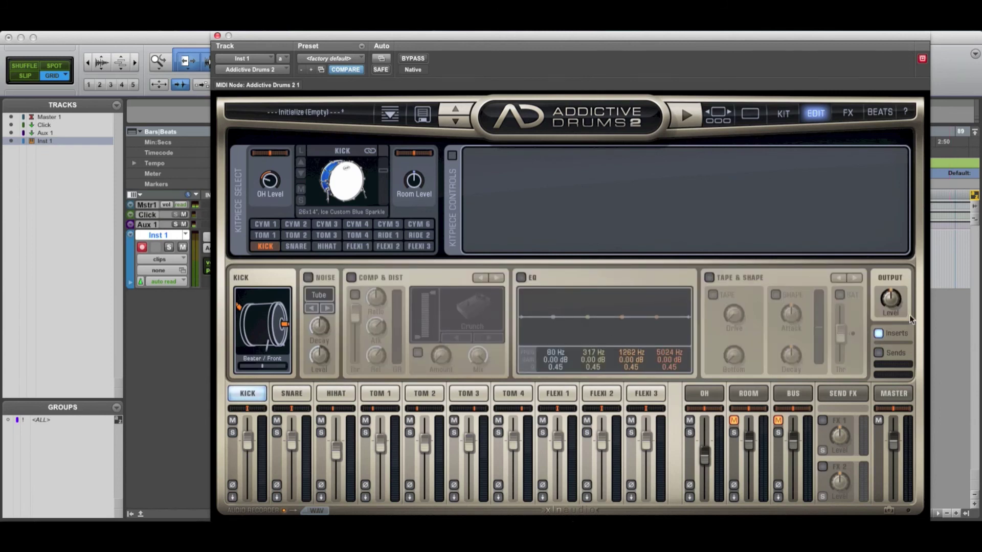
pyautogui.click(878, 334)
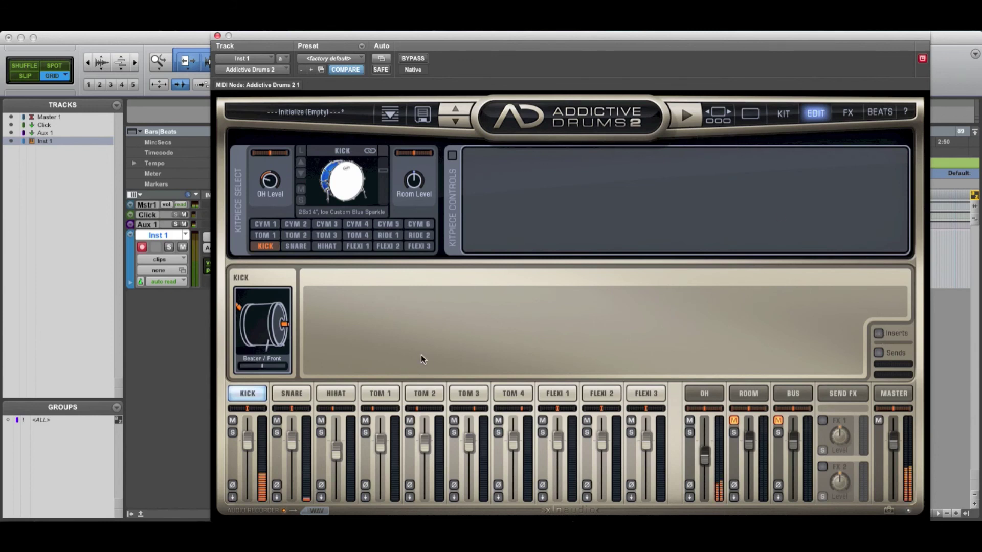
# Enable the kick's kitpiece controls and volume envelope, setting -0.26 dB sustain level, 36.0 ms sustain time and 1.01 s release.
pyautogui.click(452, 156)
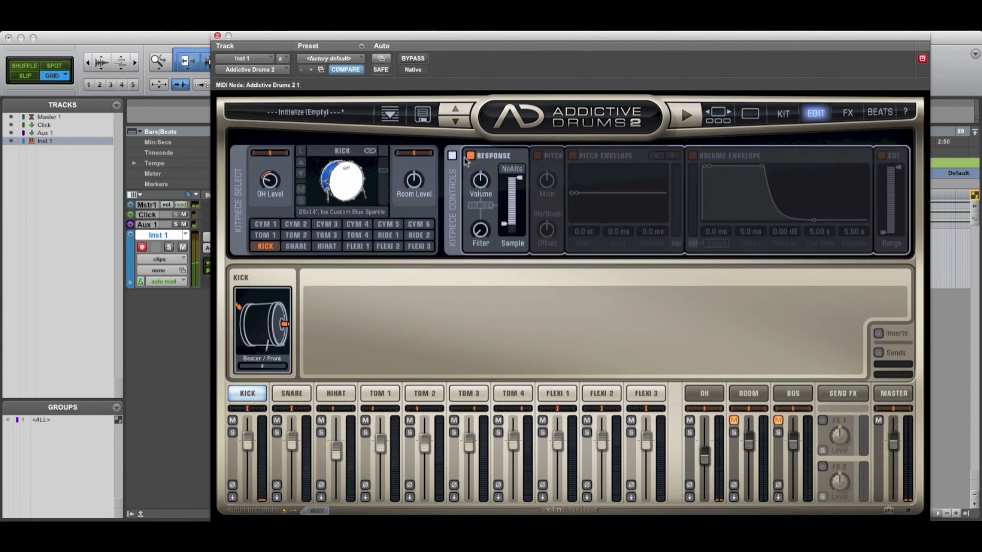
pyautogui.click(693, 156)
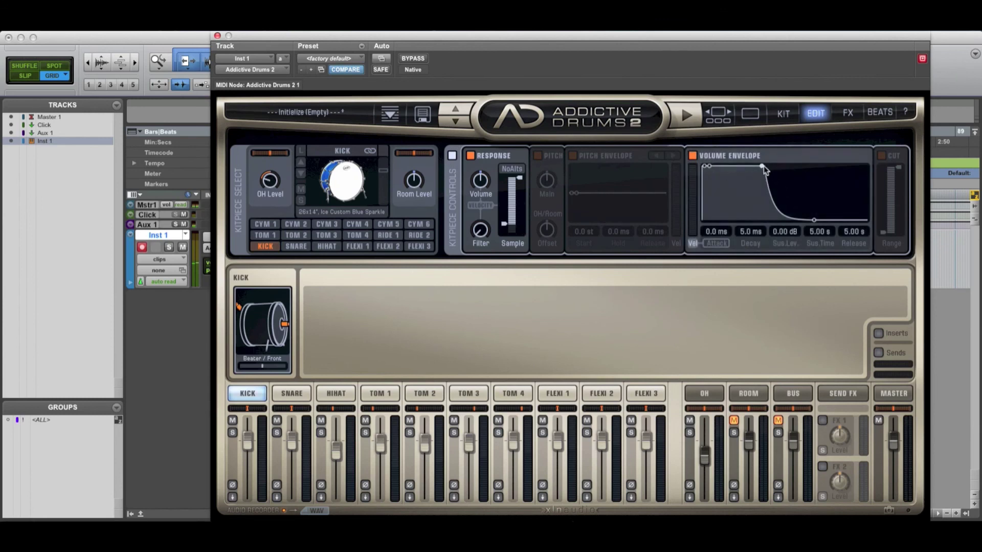
pyautogui.moveTo(762, 166); pyautogui.dragTo(737, 166)
pyautogui.moveTo(788, 221); pyautogui.dragTo(764, 221)
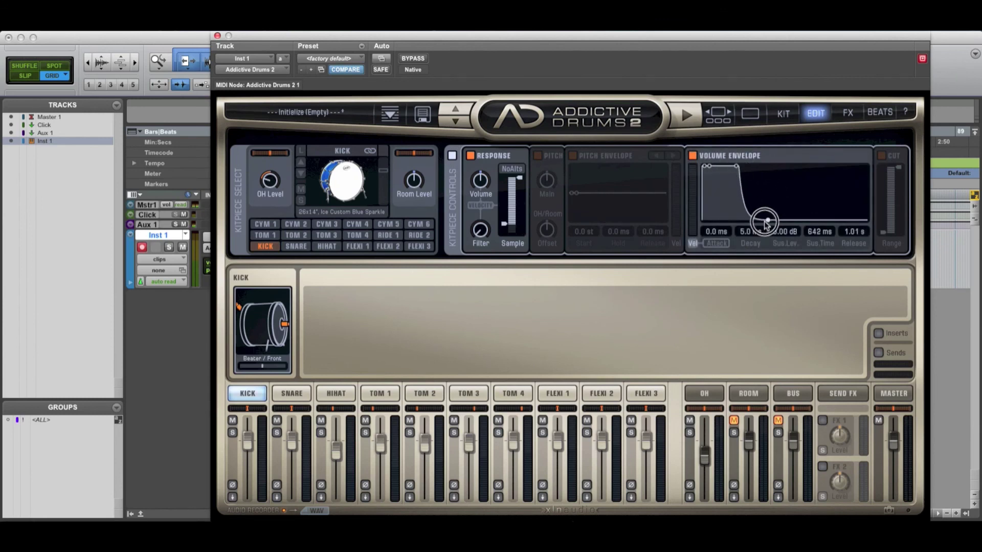
pyautogui.moveTo(736, 166); pyautogui.dragTo(720, 166)
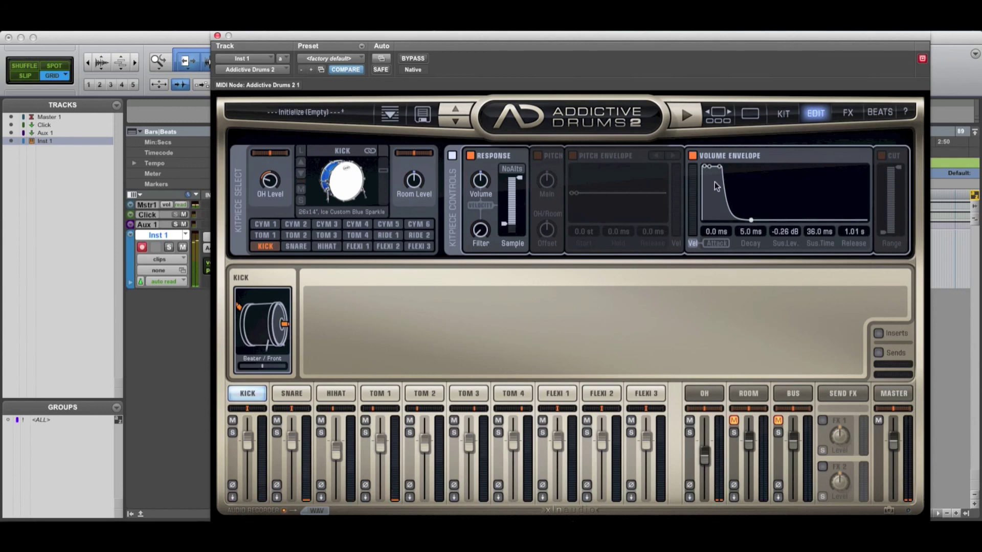
# Load the 14" Timbale, LP Tito Puente from the toms into the Flexi 1 slot and check its channel.
pyautogui.click(783, 113)
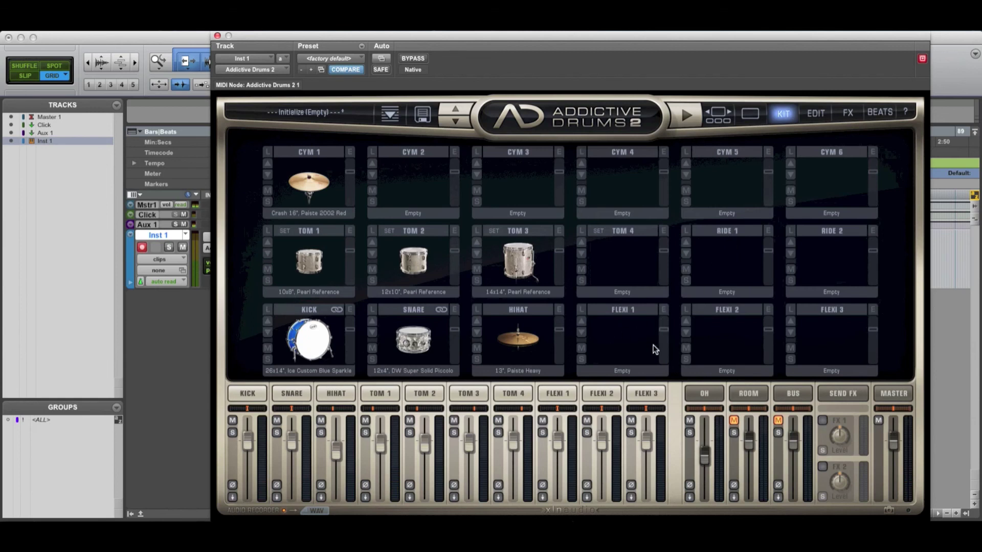
pyautogui.click(622, 372)
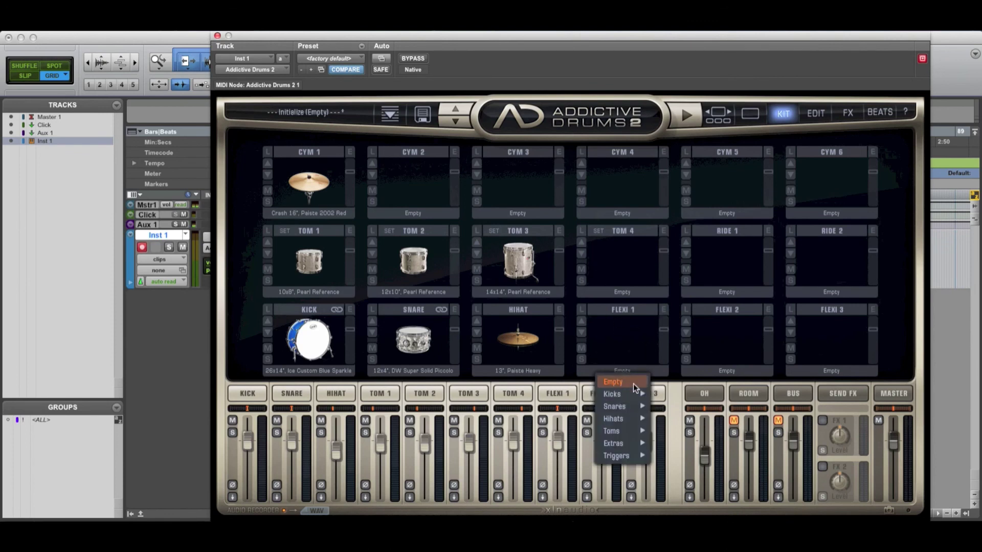
pyautogui.moveTo(629, 404)
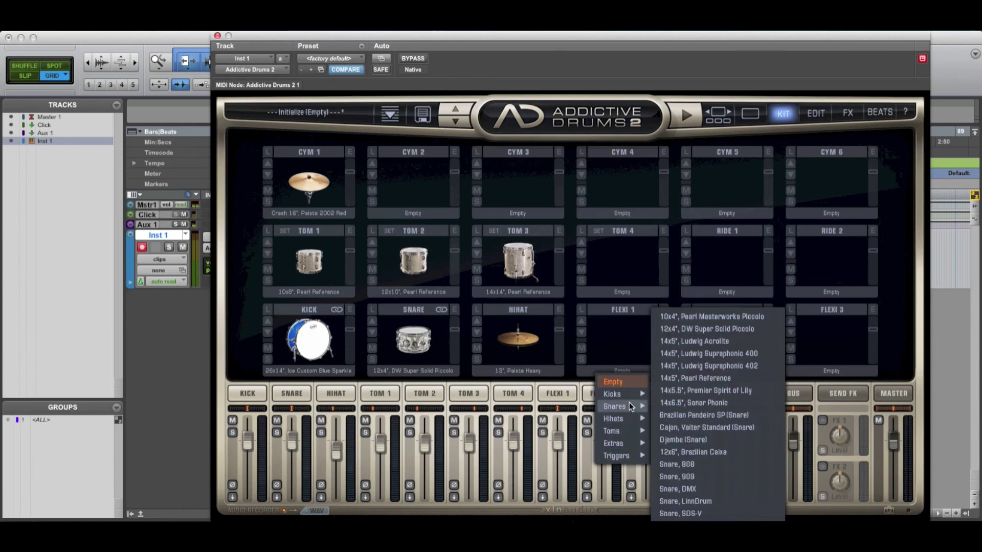
pyautogui.moveTo(624, 434)
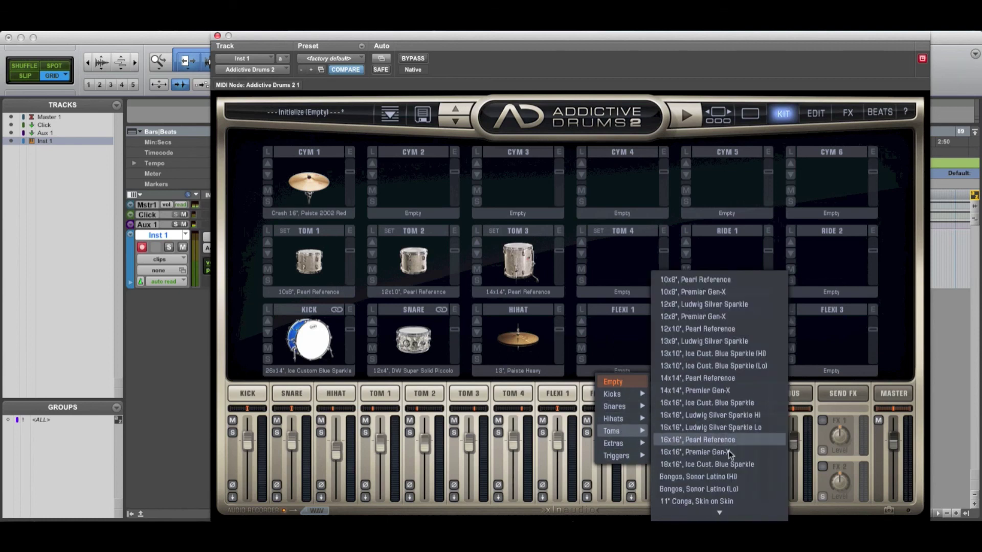
pyautogui.moveTo(719, 512)
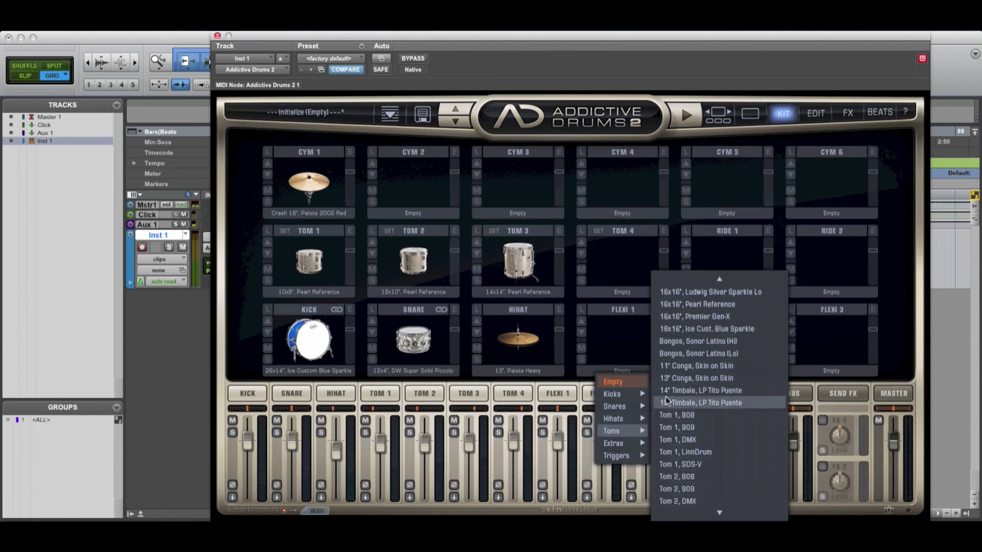
pyautogui.scroll(4, 667, 400)
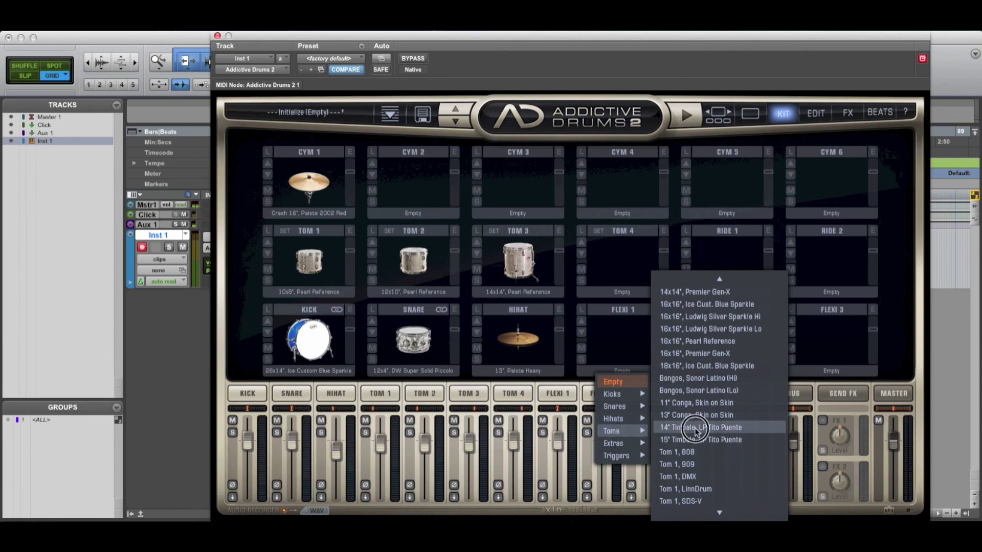
pyautogui.click(695, 429)
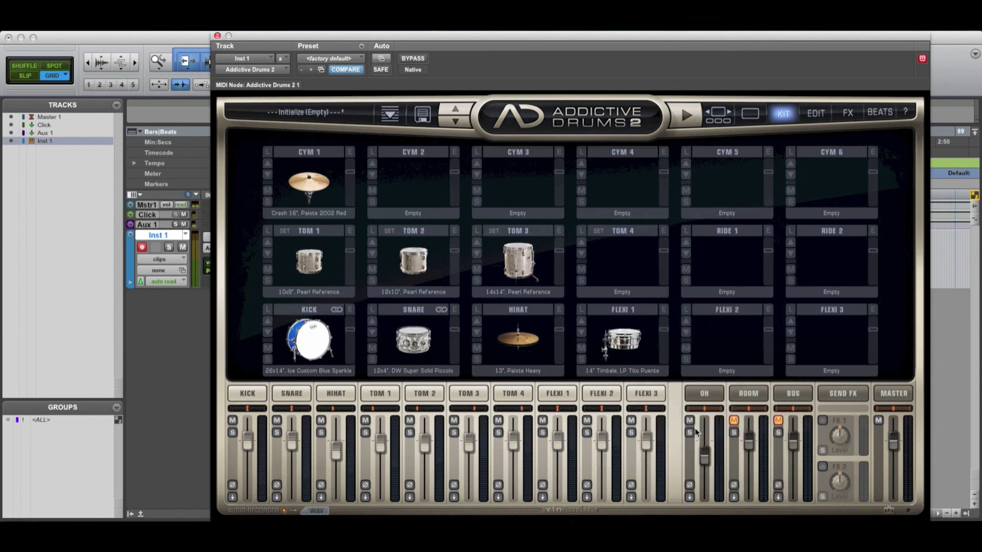
pyautogui.click(555, 393)
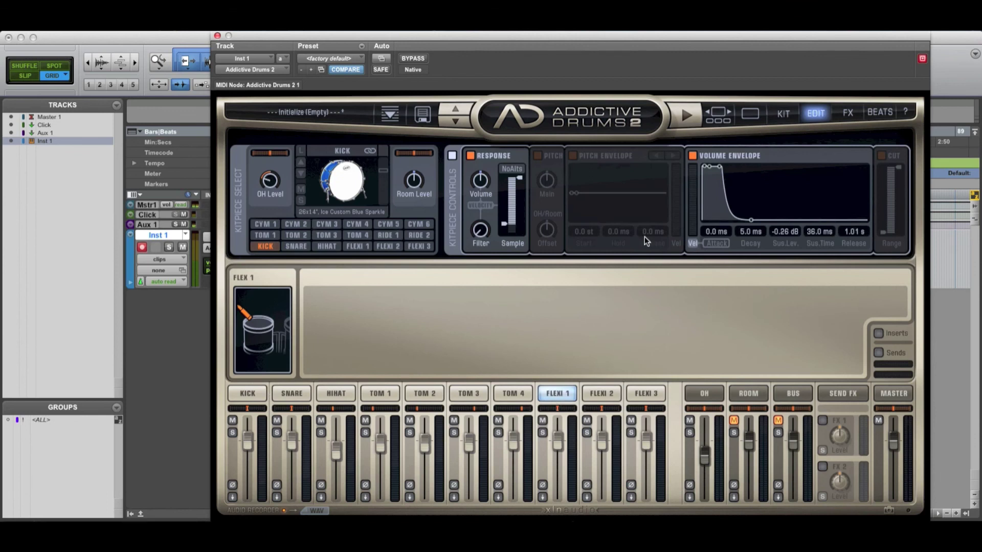
pyautogui.click(783, 113)
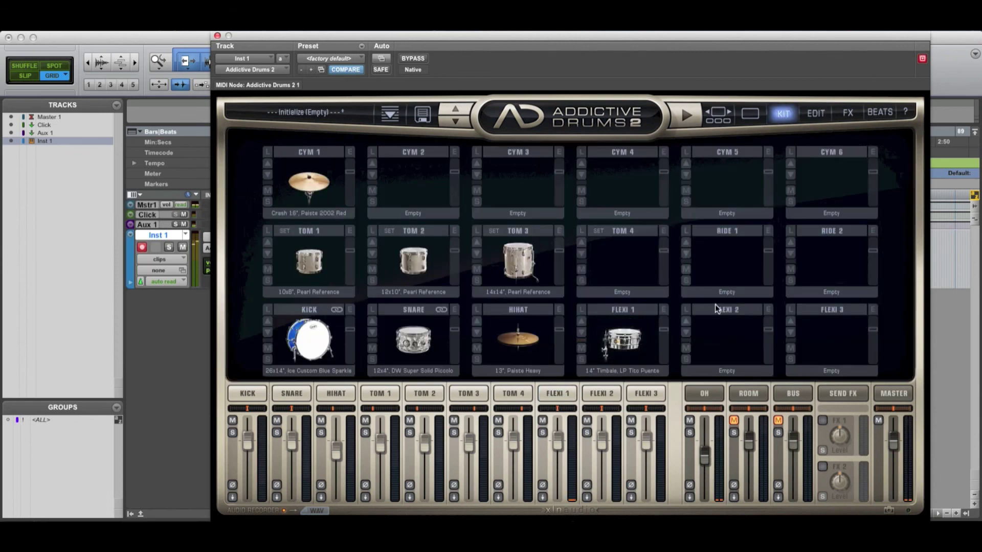
# Map Flexi 1 Hit A to the free key 34 just below the kick notes and accept the new mapping.
pyautogui.hotkey('shift', 'r')
pyautogui.click(904, 113)
pyautogui.click(881, 119)
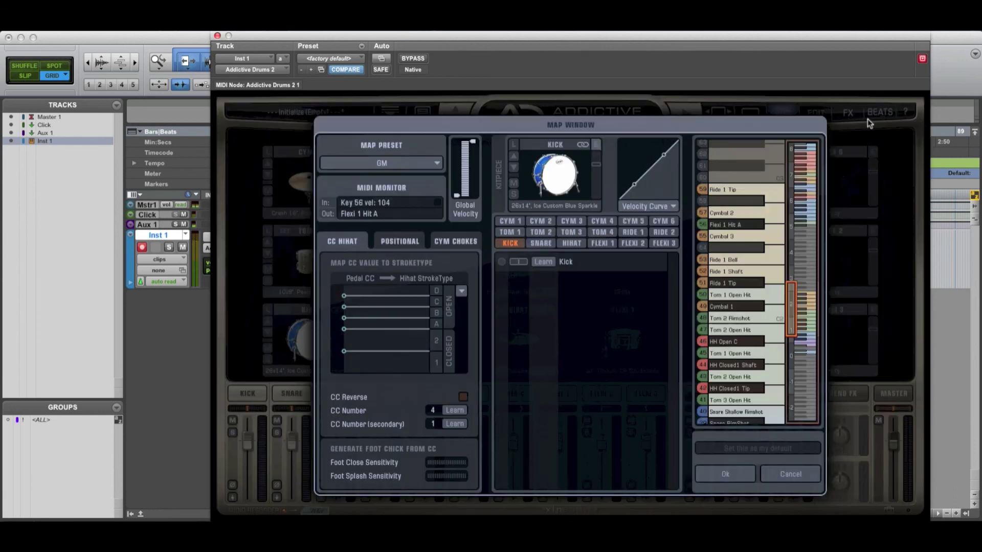
pyautogui.scroll(-4, 769, 369)
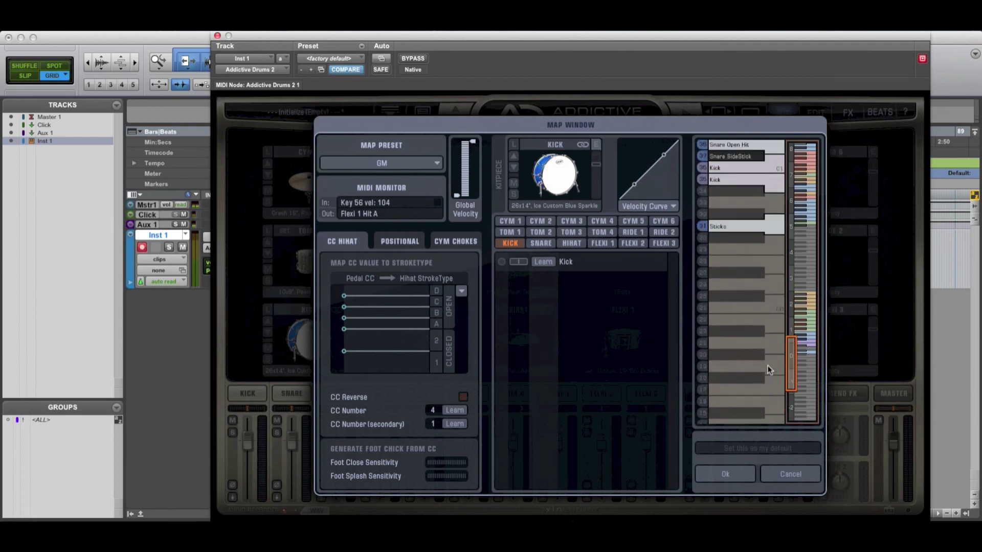
pyautogui.scroll(-1, 769, 369)
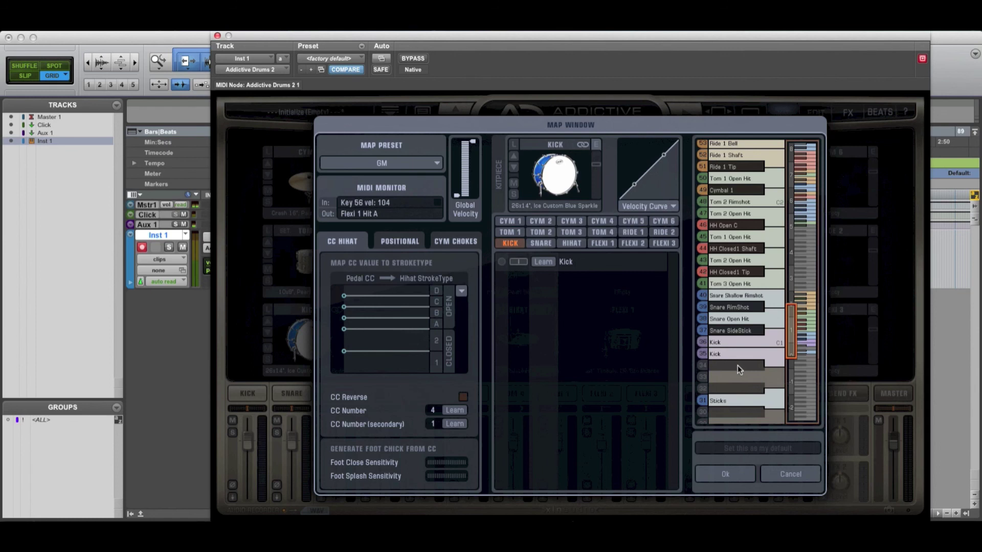
pyautogui.click(603, 244)
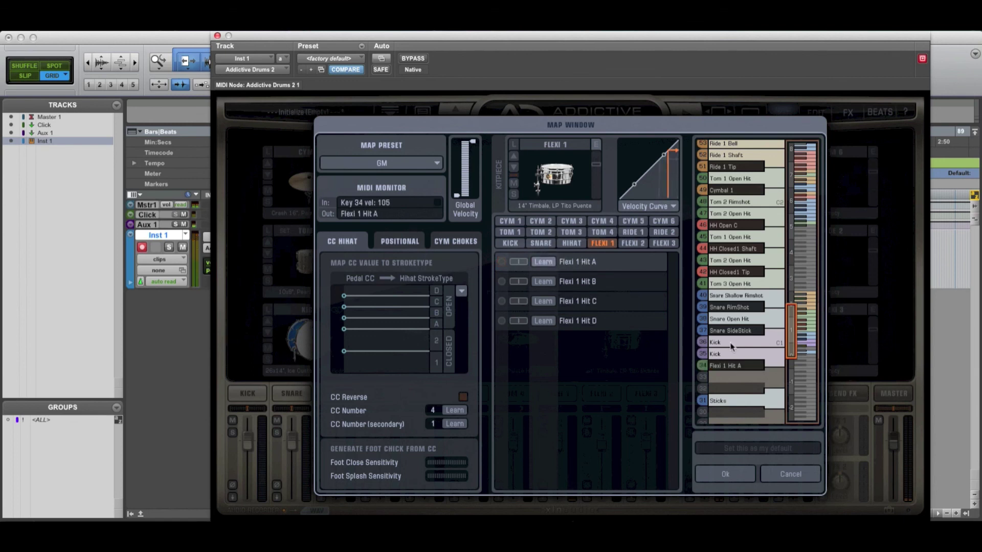
pyautogui.click(727, 480)
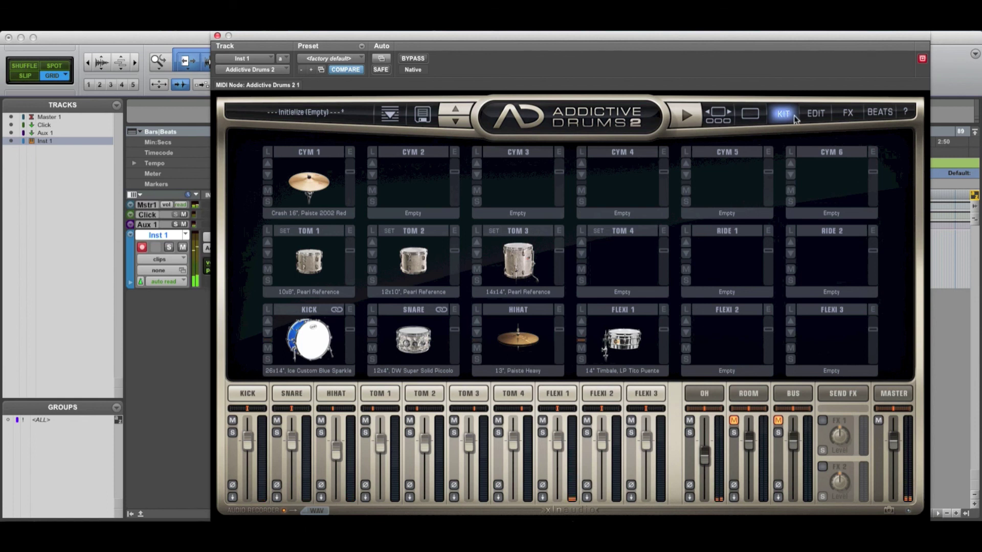
# Enable Flexi 1's kitpiece controls and Cut, and raise the lower limit of the cut range to nearly halfway.
pyautogui.click(558, 393)
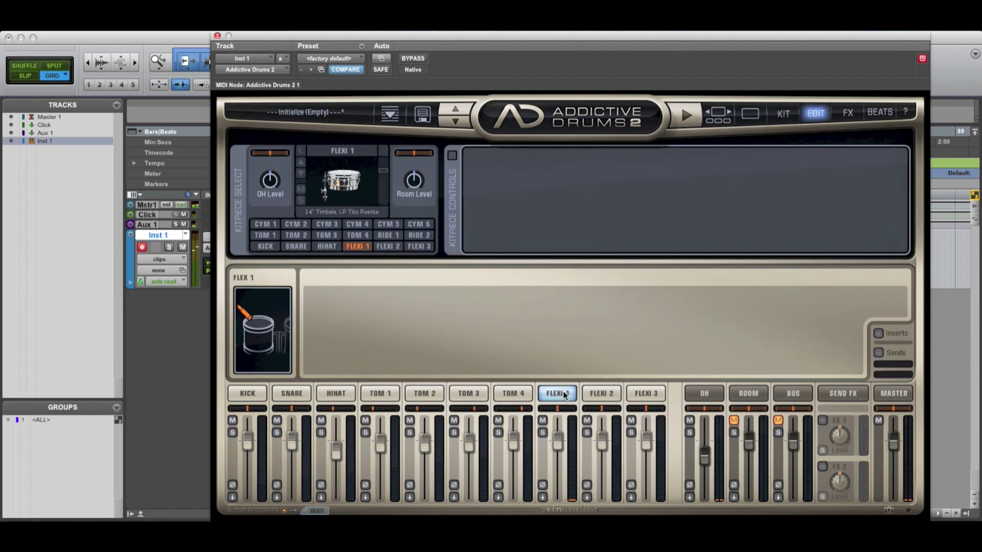
pyautogui.click(452, 155)
pyautogui.click(881, 157)
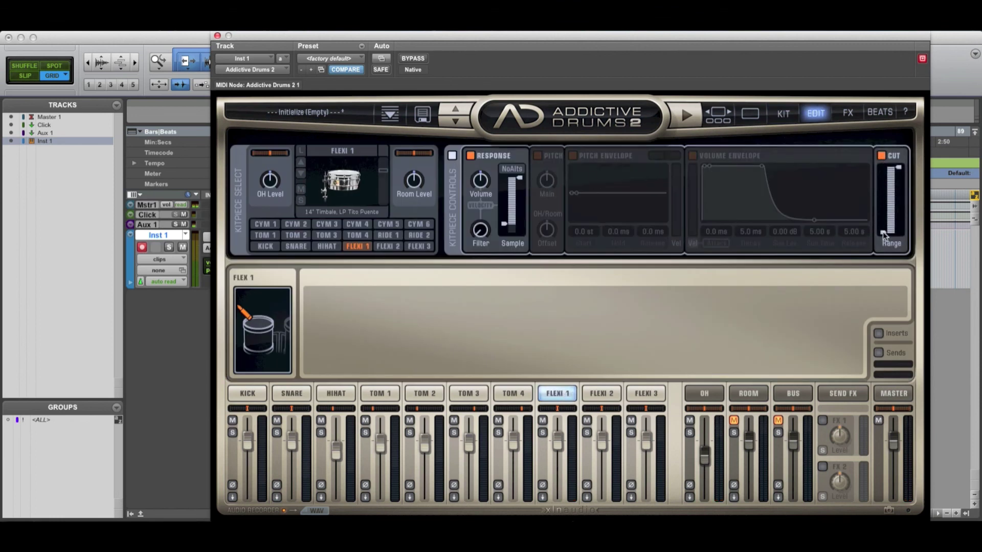
pyautogui.moveTo(884, 235); pyautogui.dragTo(886, 204)
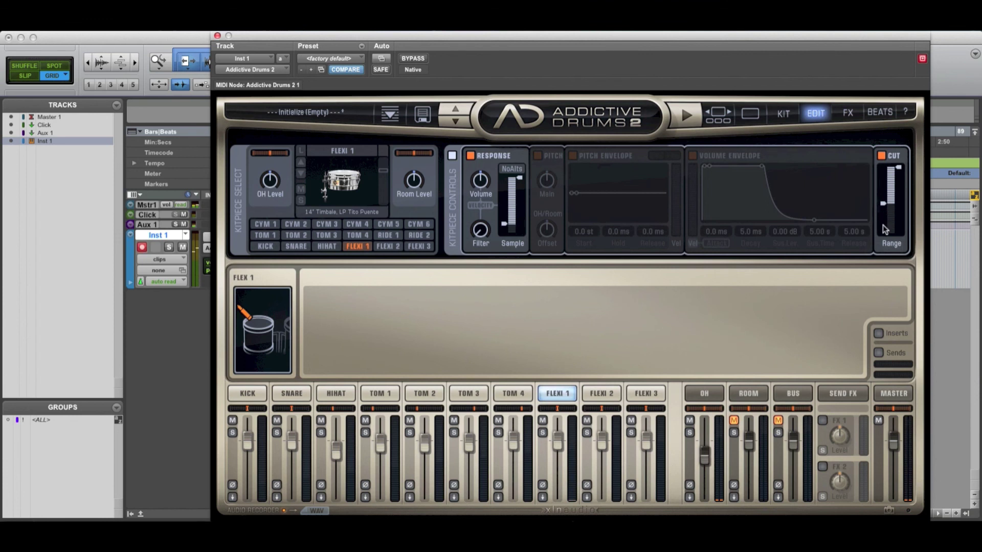